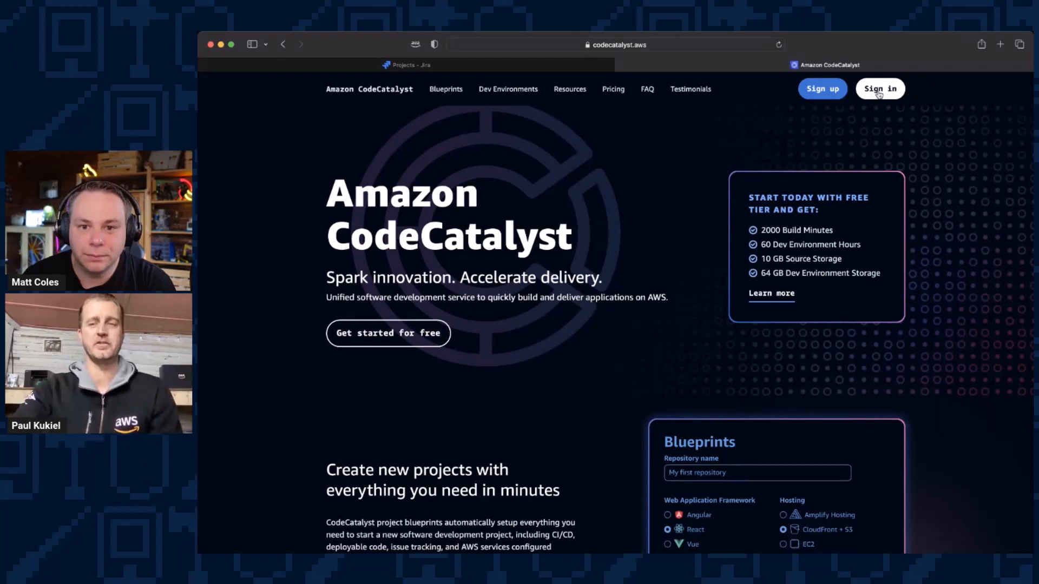
# Step: Sign in to Amazon CodeCatalyst with the AWS Builder ID, continuing with the prefilled e-mail address and entering the account password
pyautogui.click(876, 96)
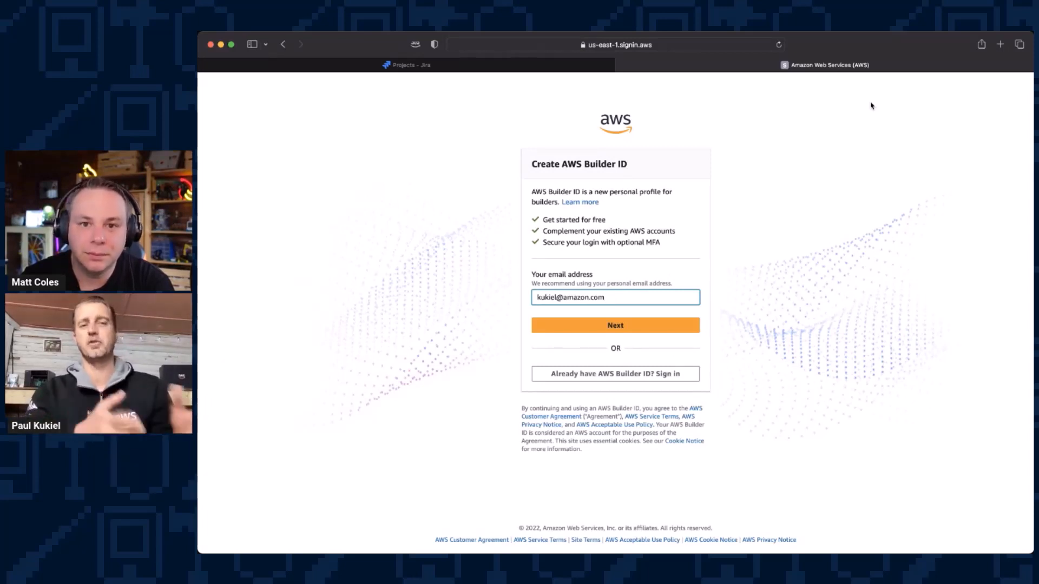
pyautogui.click(635, 324)
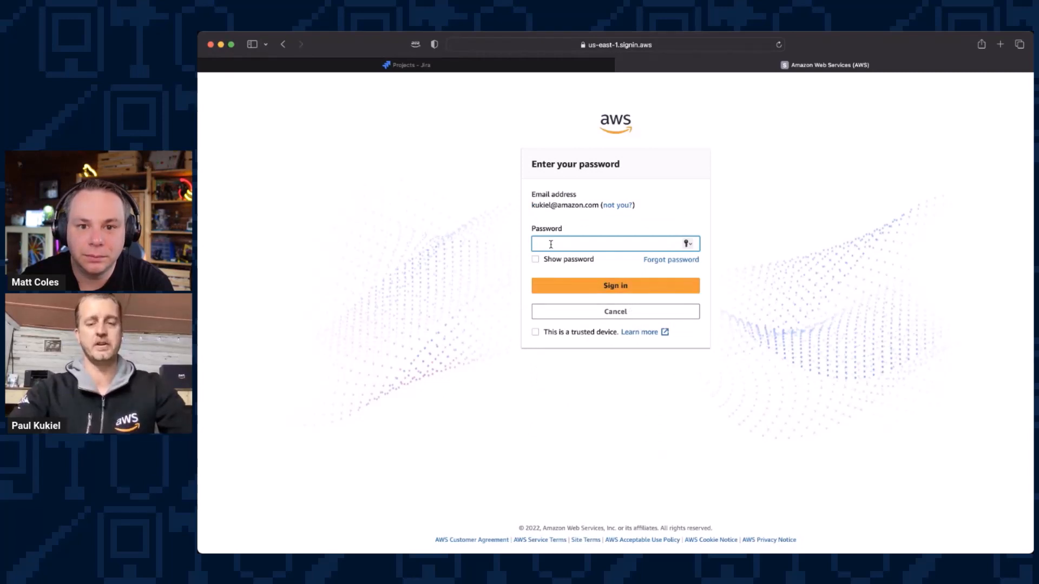
pyautogui.write('••••••••••')
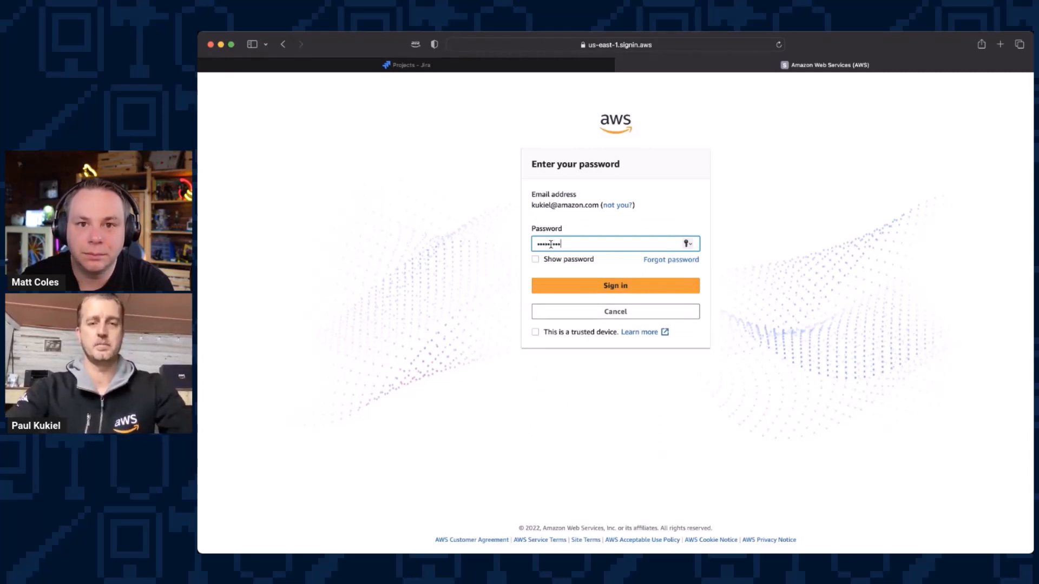
pyautogui.click(582, 287)
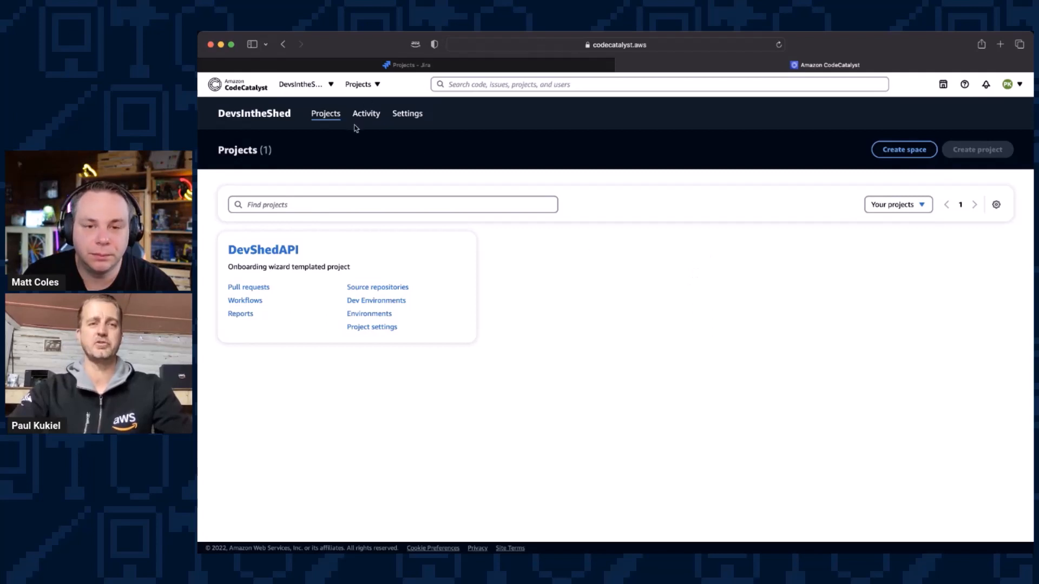
# Step: Start creating a new space and name it "Dev Shed"
pyautogui.click(329, 85)
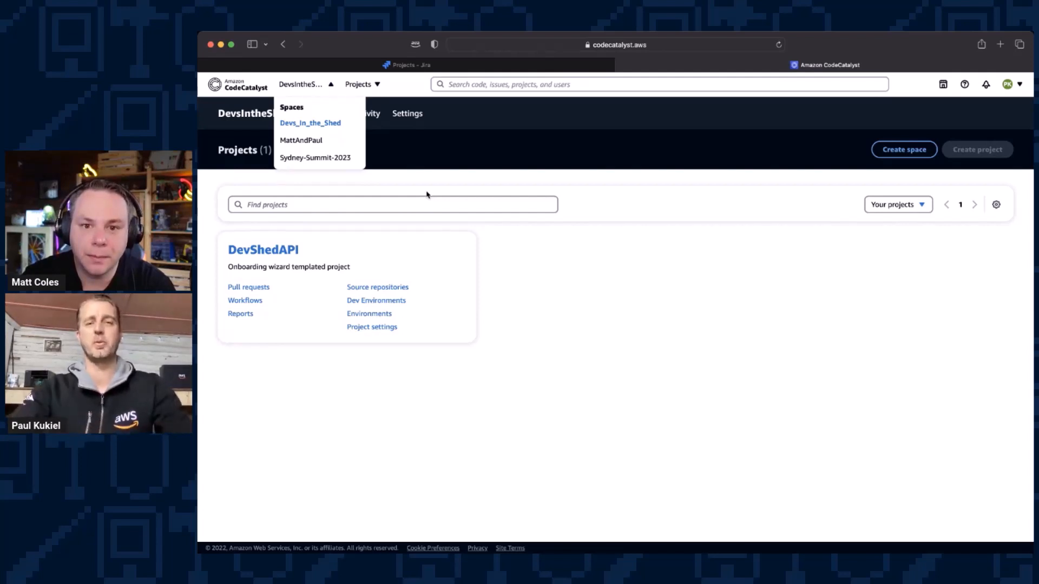
pyautogui.click(759, 231)
pyautogui.click(904, 150)
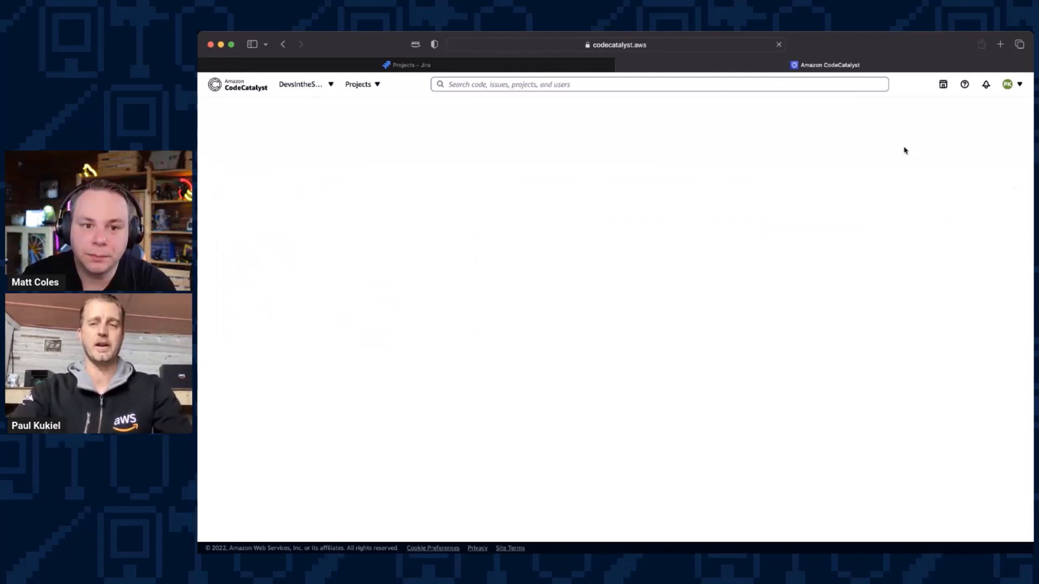
pyautogui.click(473, 215)
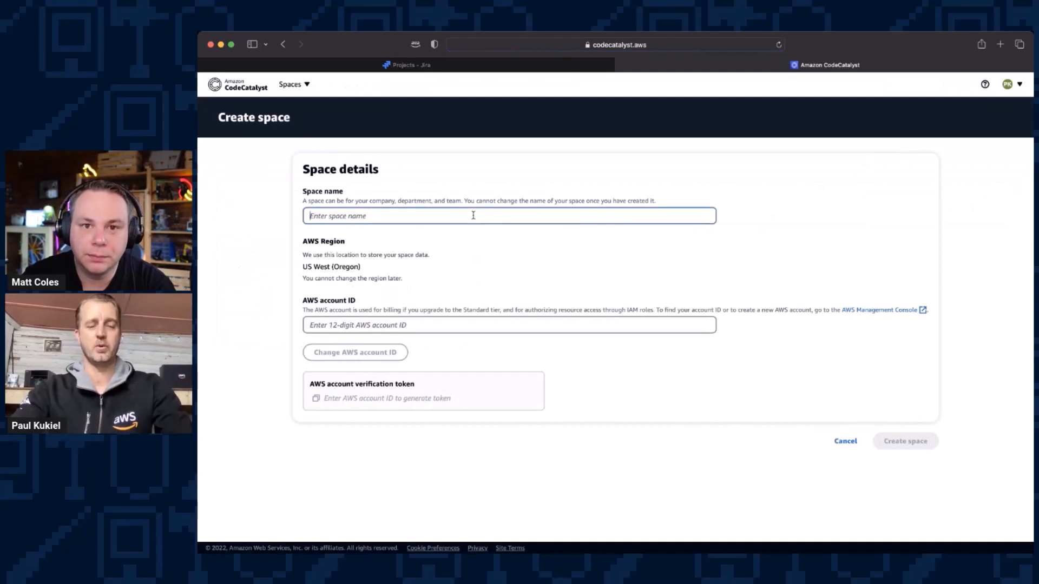
pyautogui.write('Dev Shed')
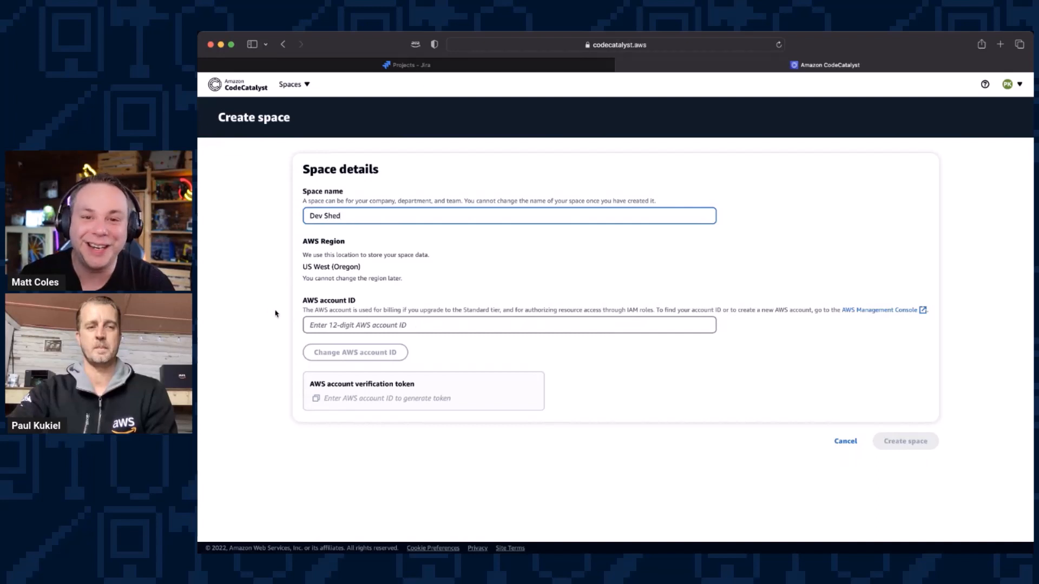
pyautogui.click(201, 238)
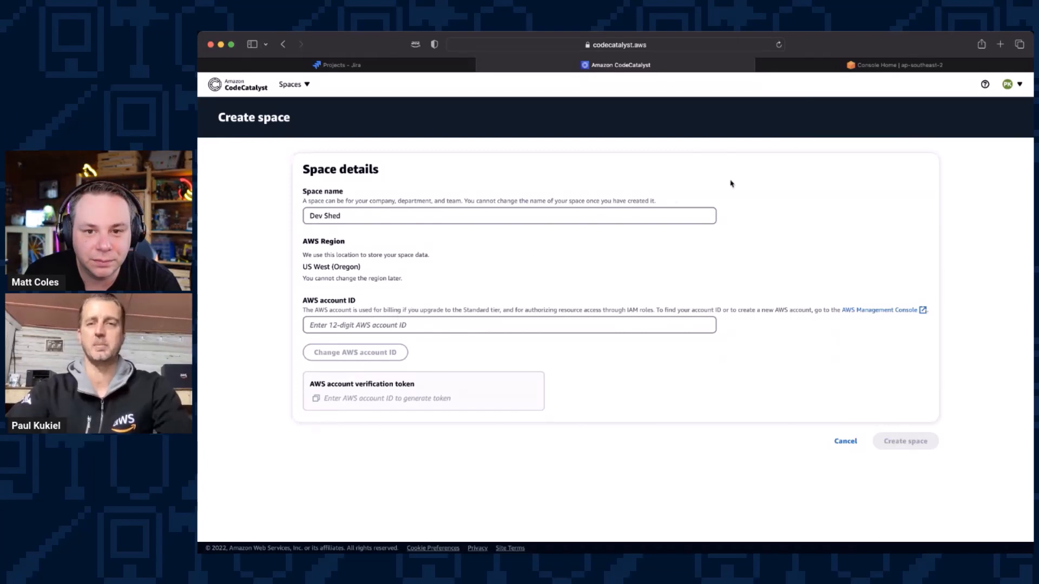
# Step: Copy the AWS account ID from the AWS console and enter it in the new space's details to generate a verification token
pyautogui.click(870, 69)
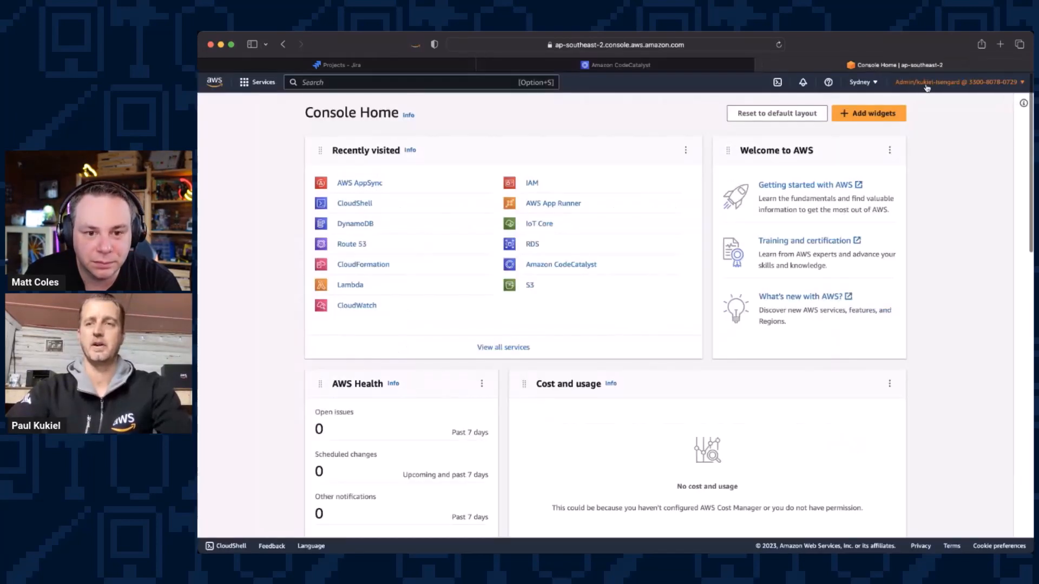
pyautogui.click(927, 83)
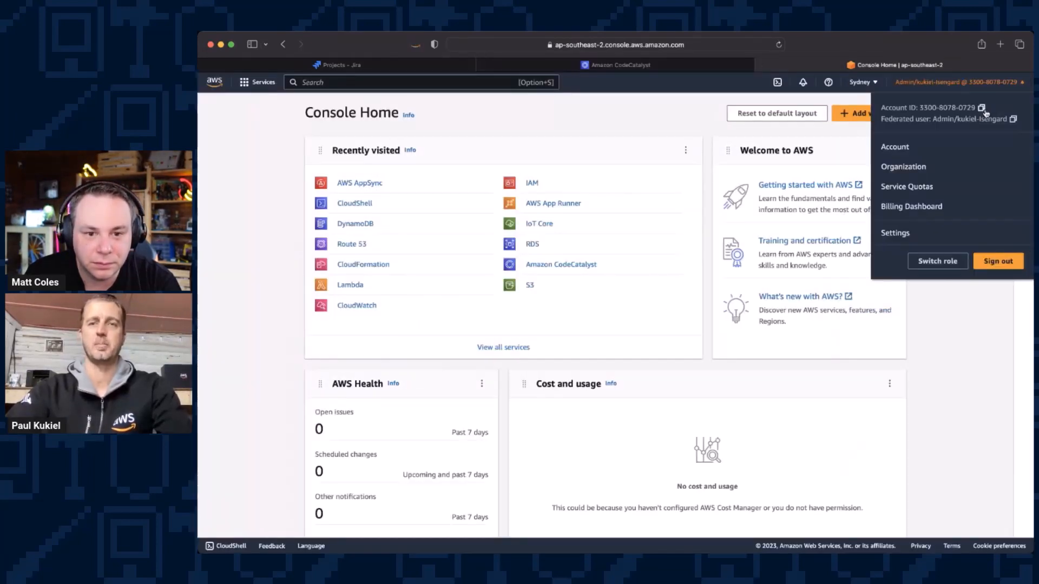
pyautogui.click(680, 68)
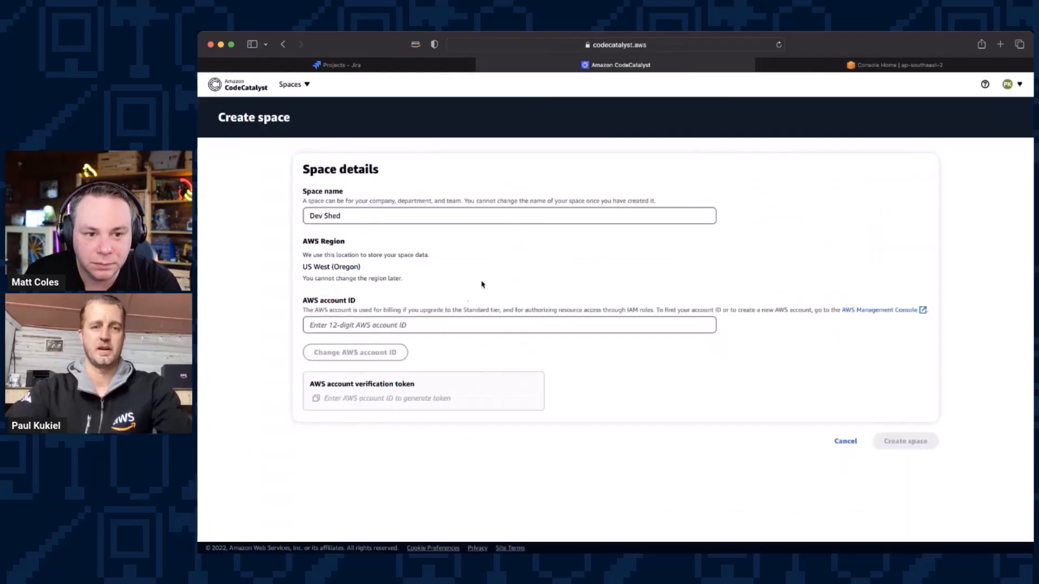
pyautogui.click(429, 327)
pyautogui.press('super+v')
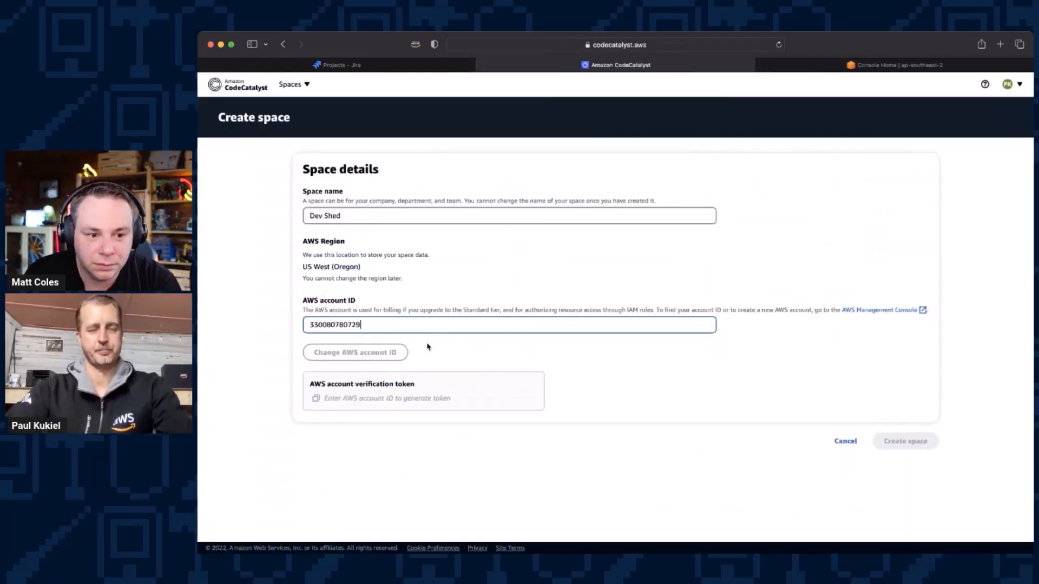
pyautogui.click(427, 346)
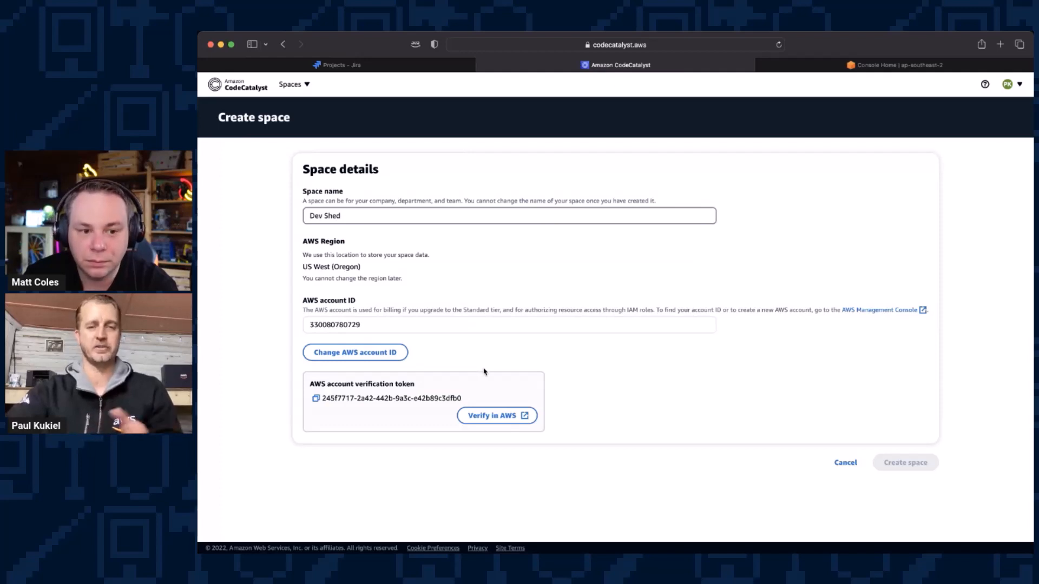
# Step: Open the space's verification page in AWS and review the permissions and trust relationship of the AWSRoleForCodeCatalystSupport role
pyautogui.click(507, 415)
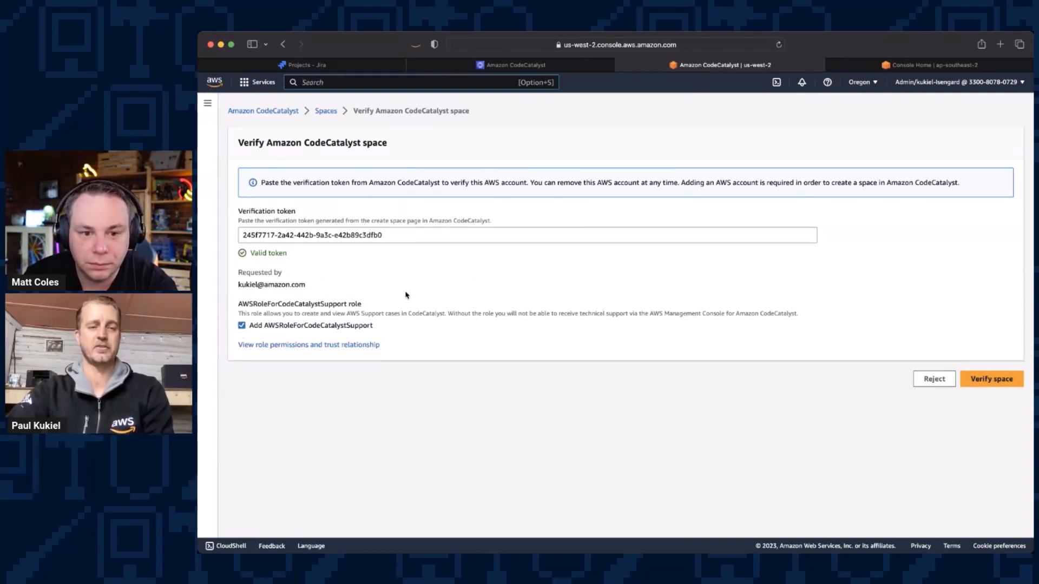
pyautogui.click(337, 345)
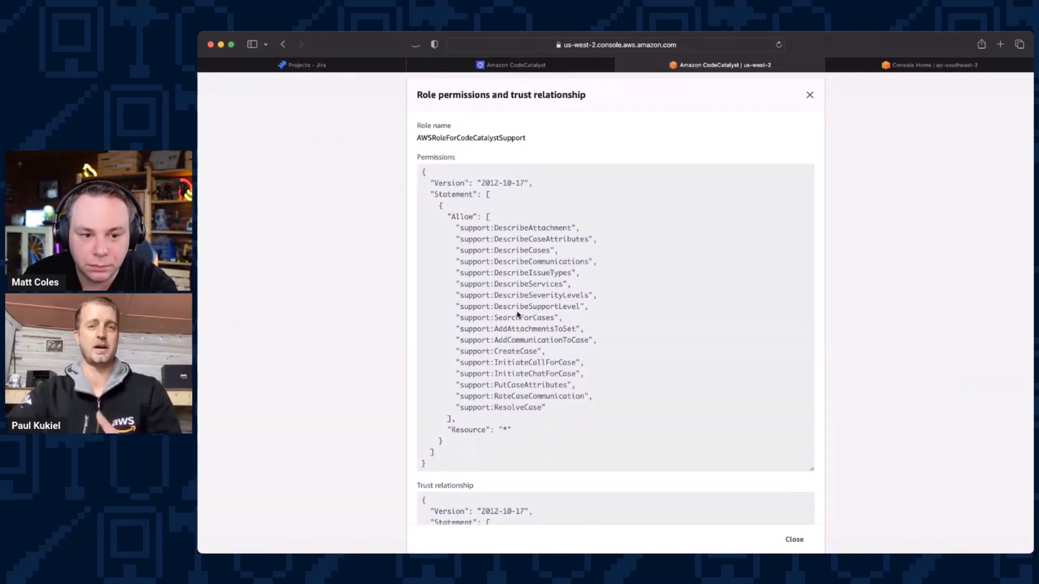
pyautogui.scroll(-5, 517, 315)
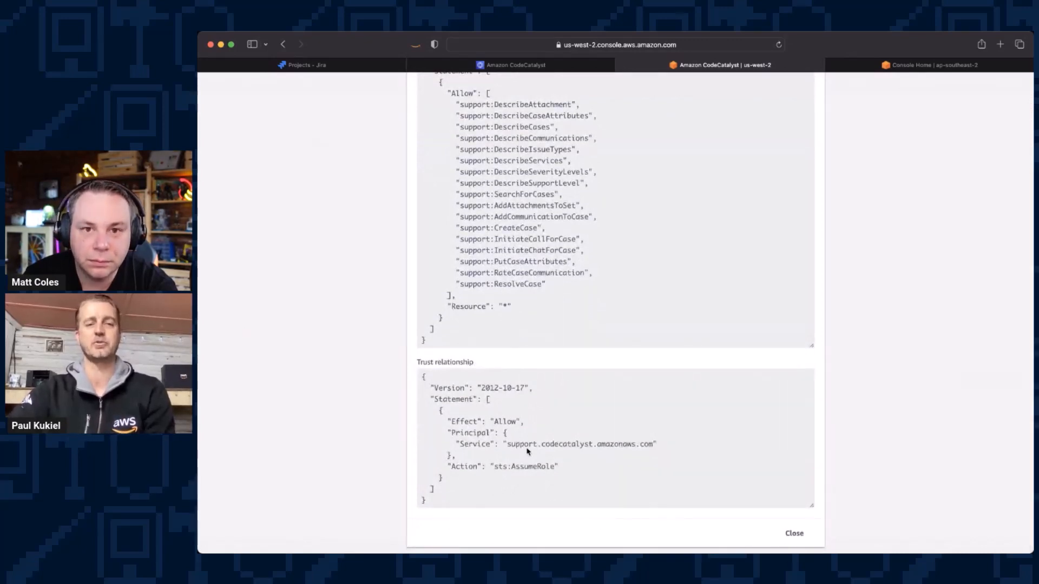
pyautogui.scroll(3, 527, 450)
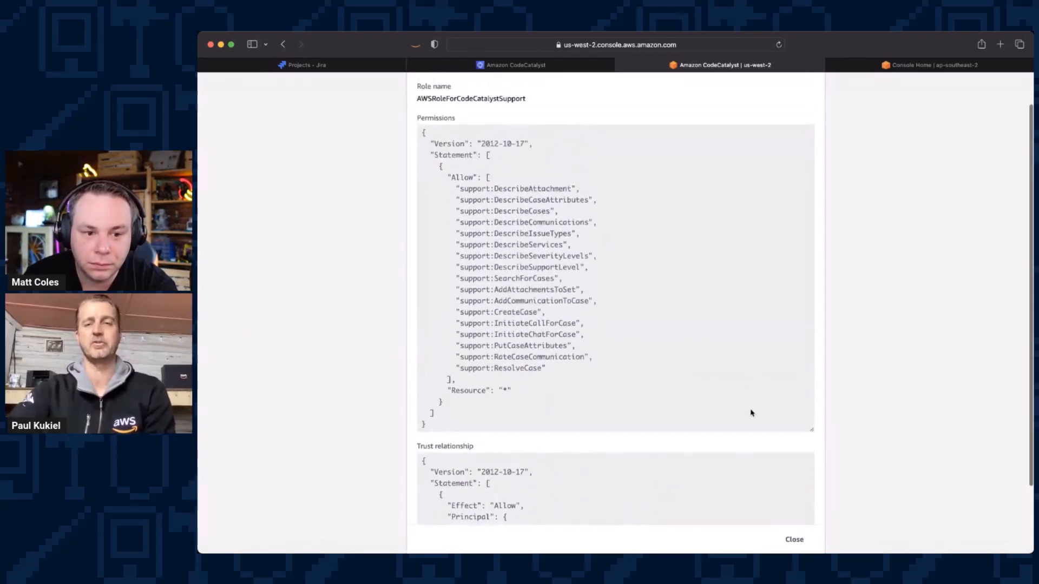
pyautogui.scroll(2, 800, 227)
pyautogui.click(810, 95)
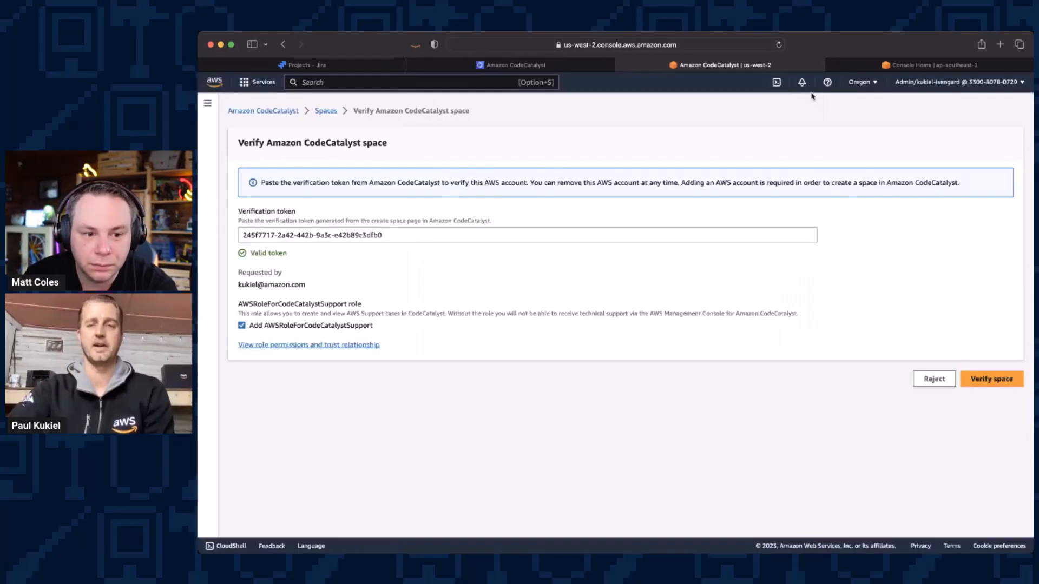
# Step: Verify the space in AWS with the support role included, and create the Dev Shed space in CodeCatalyst
pyautogui.click(990, 386)
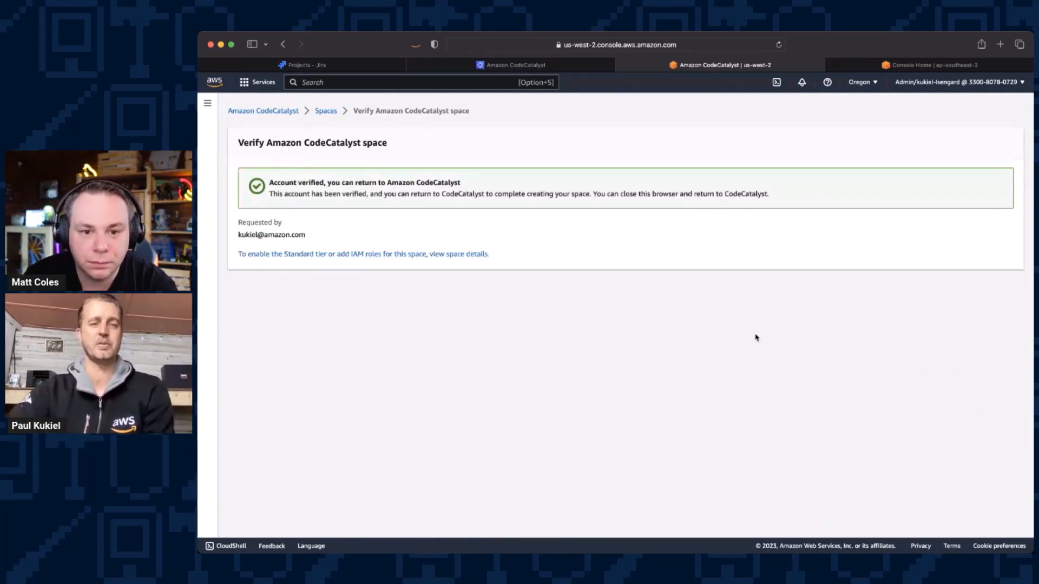
pyautogui.click(561, 66)
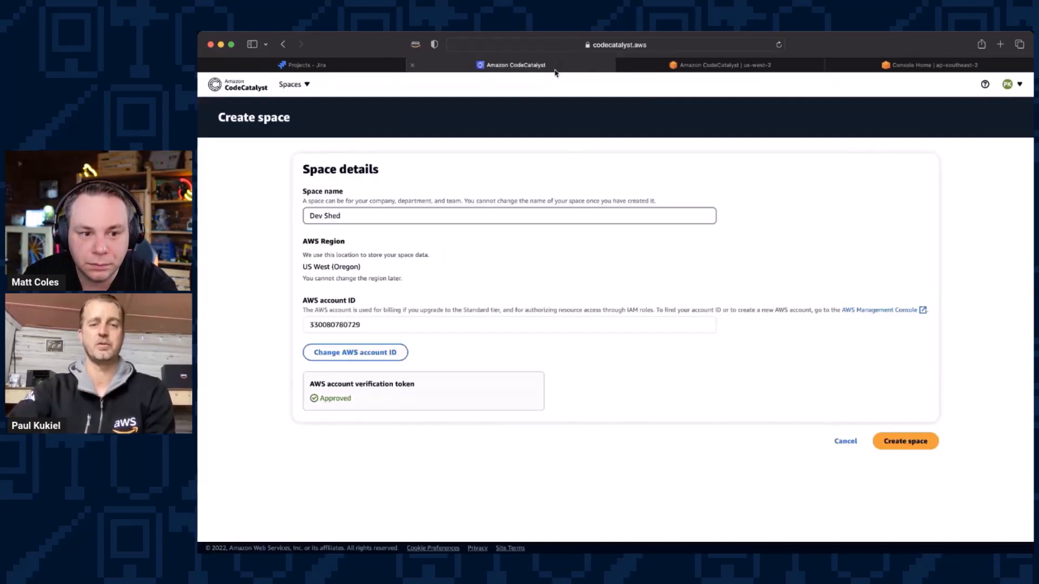
pyautogui.click(915, 442)
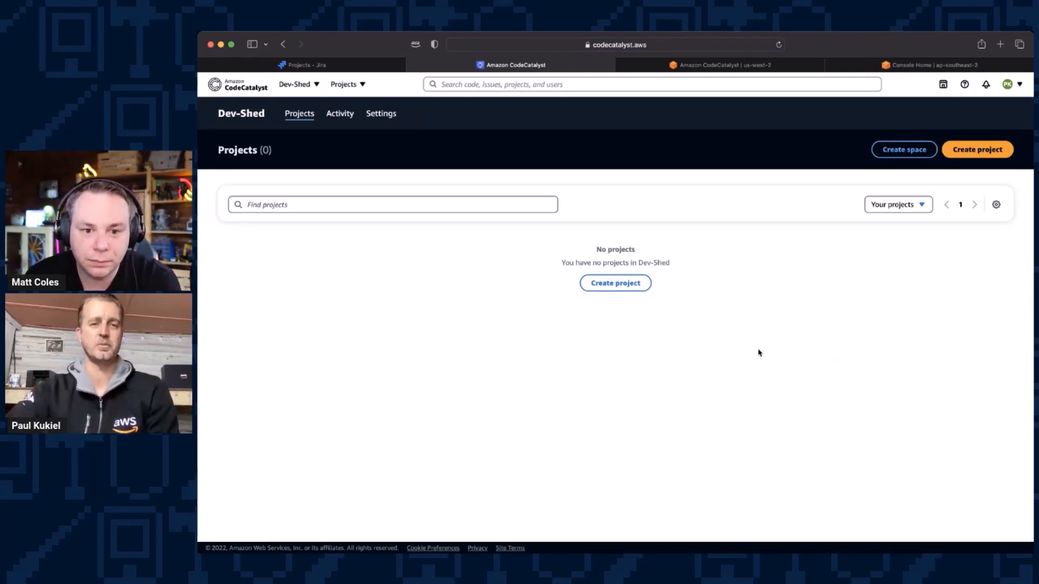
# Step: Start a new project in the space from a blueprint and select the "To Do web application" blueprint
pyautogui.click(616, 283)
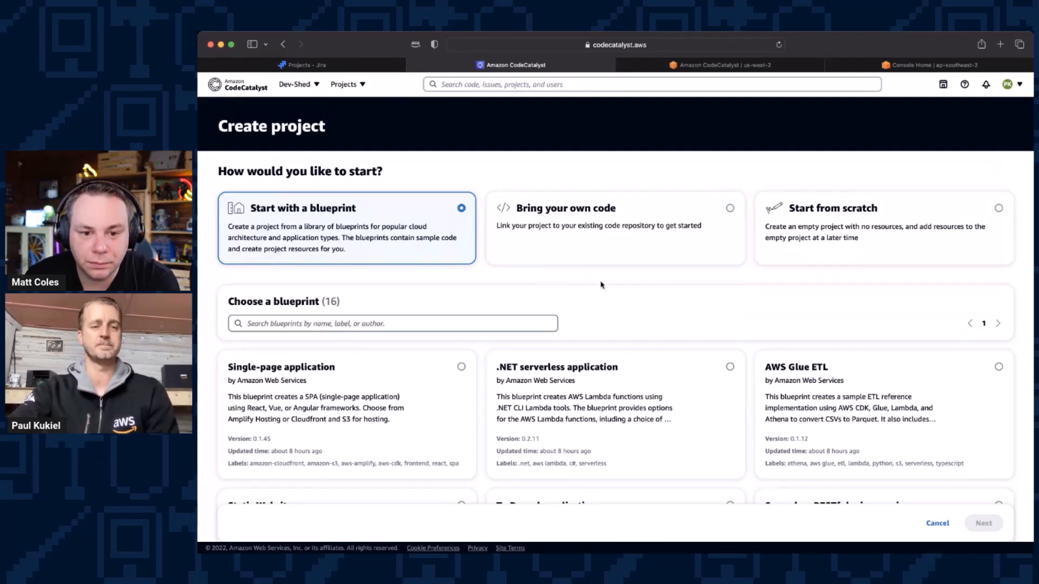
pyautogui.scroll(-2, 606, 288)
pyautogui.scroll(-4, 606, 288)
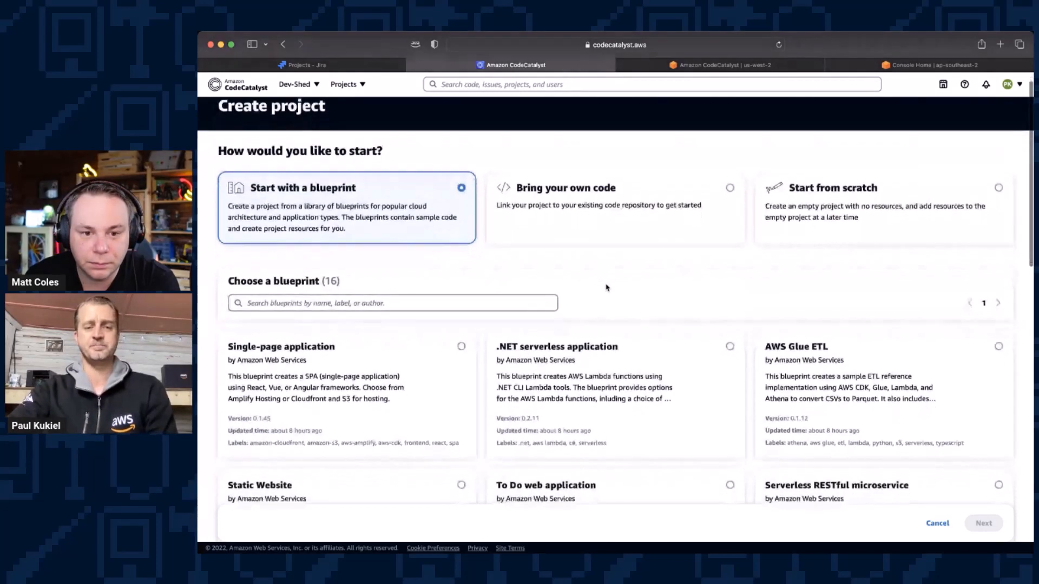
pyautogui.scroll(-5, 606, 288)
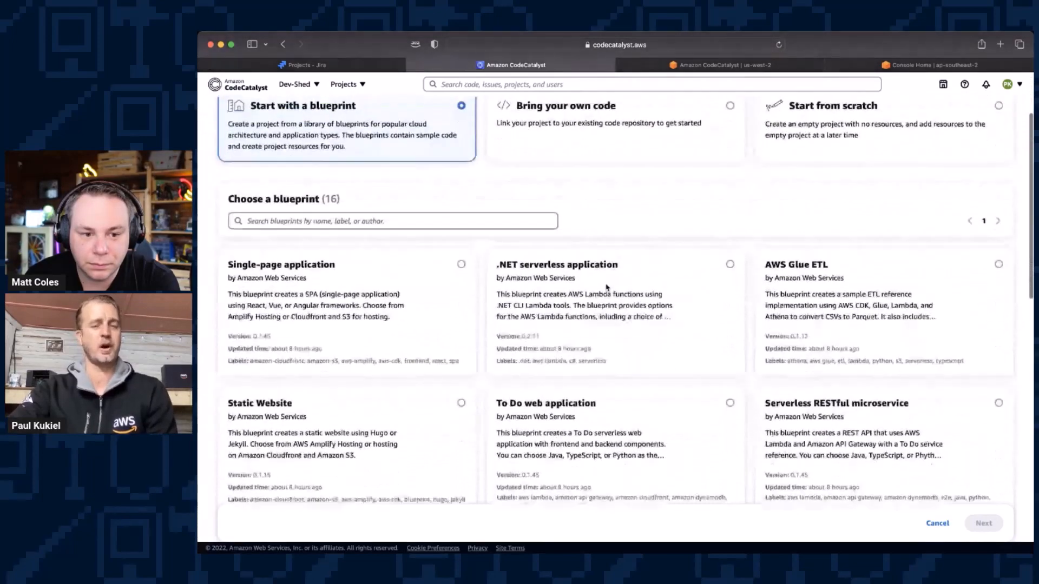
pyautogui.scroll(-1, 627, 353)
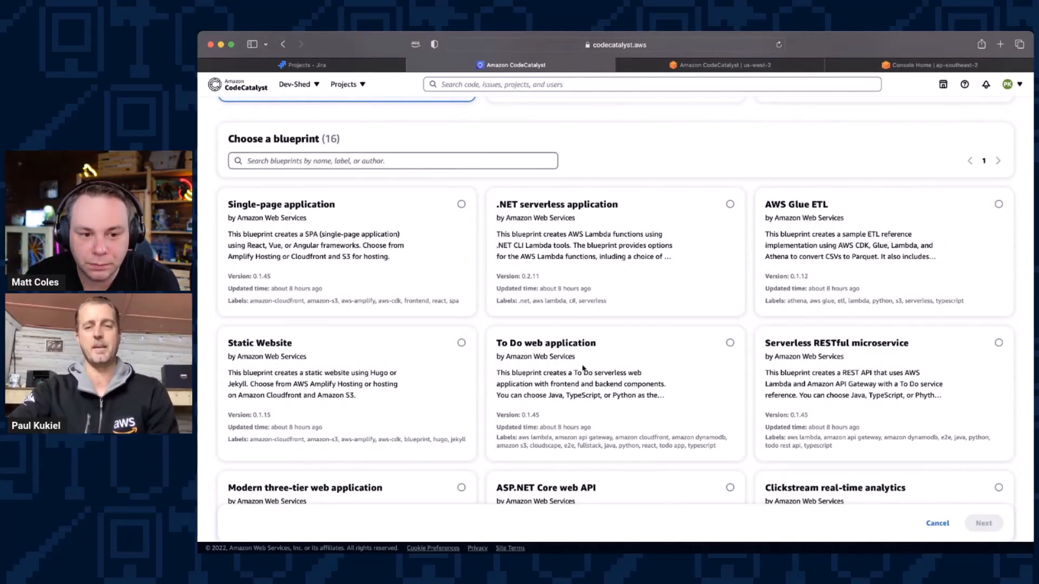
pyautogui.click(731, 343)
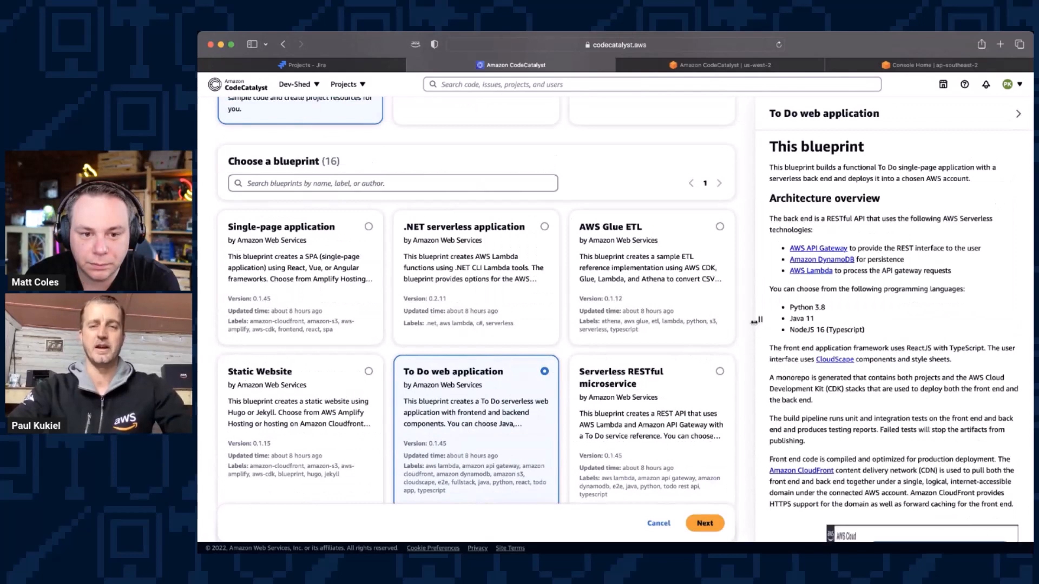
# Step: Widen the To Do web application blueprint description and examine its architecture overview, language choices and AWS diagram
pyautogui.moveTo(758, 320); pyautogui.dragTo(488, 320)
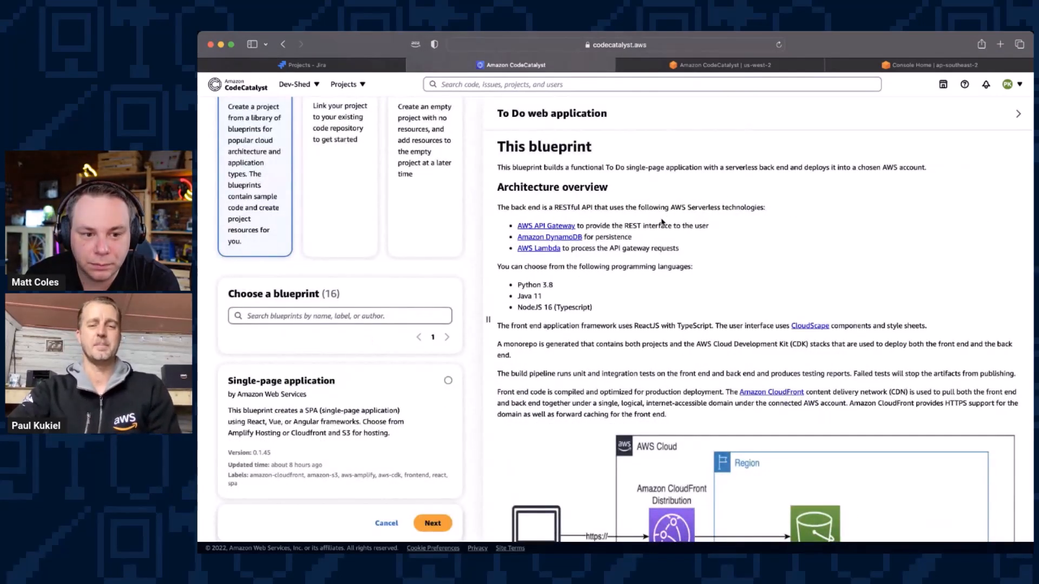
pyautogui.scroll(-3, 666, 216)
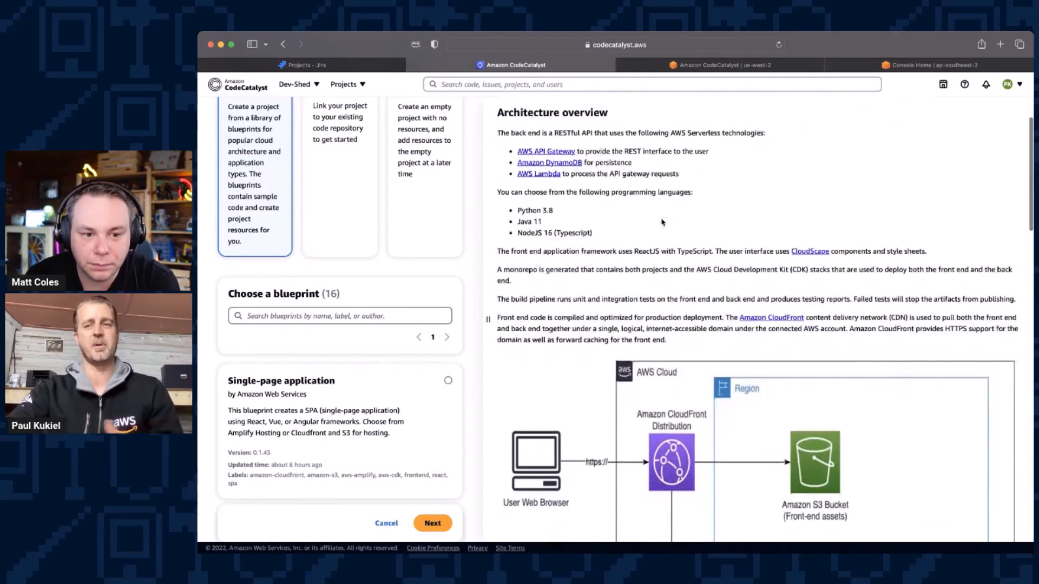
pyautogui.scroll(-5, 662, 222)
pyautogui.scroll(-6, 662, 222)
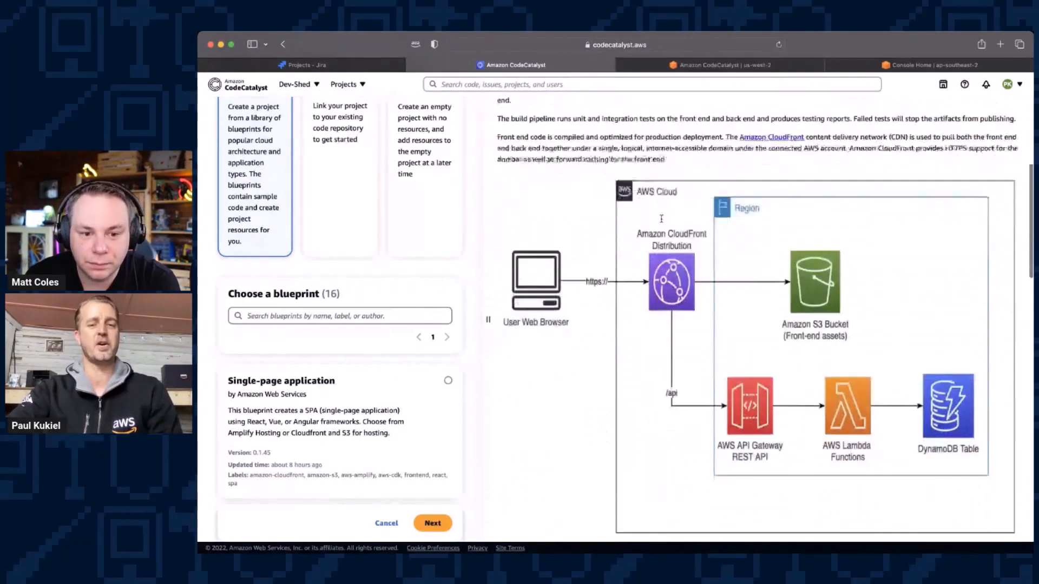
pyautogui.scroll(-2, 662, 222)
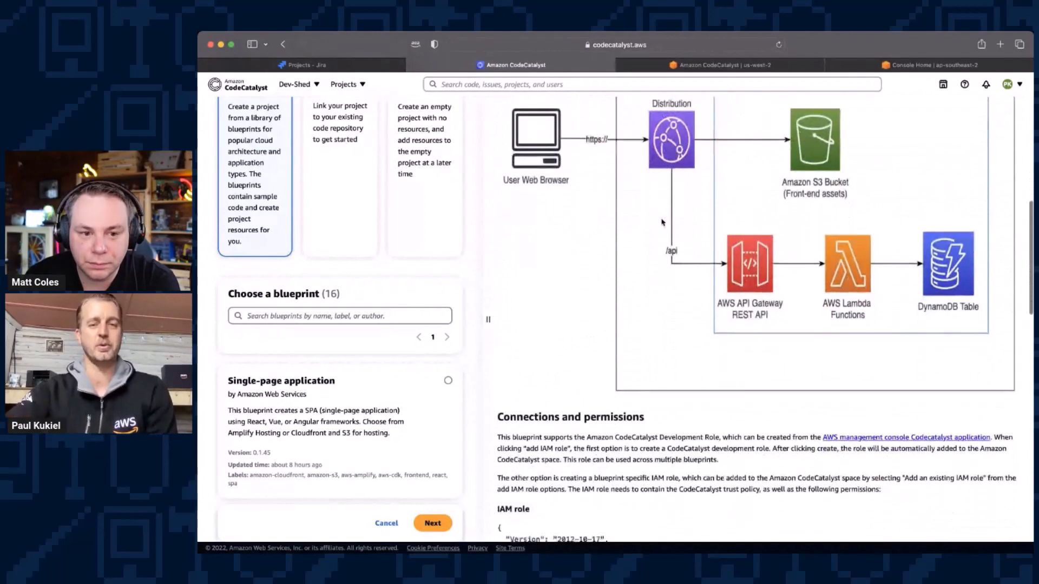
pyautogui.scroll(2, 662, 222)
pyautogui.scroll(8, 661, 222)
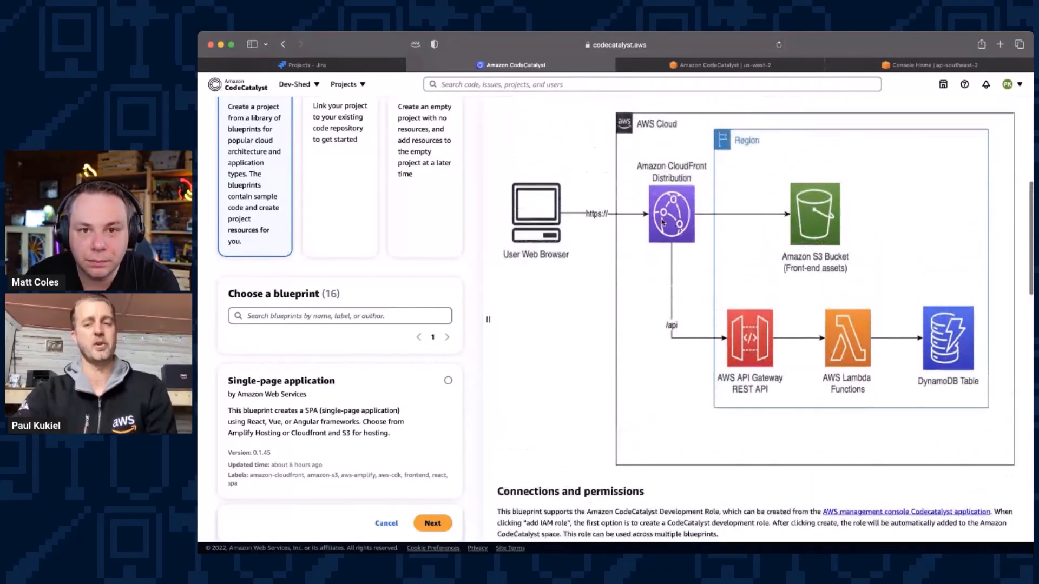
pyautogui.scroll(-2, 661, 219)
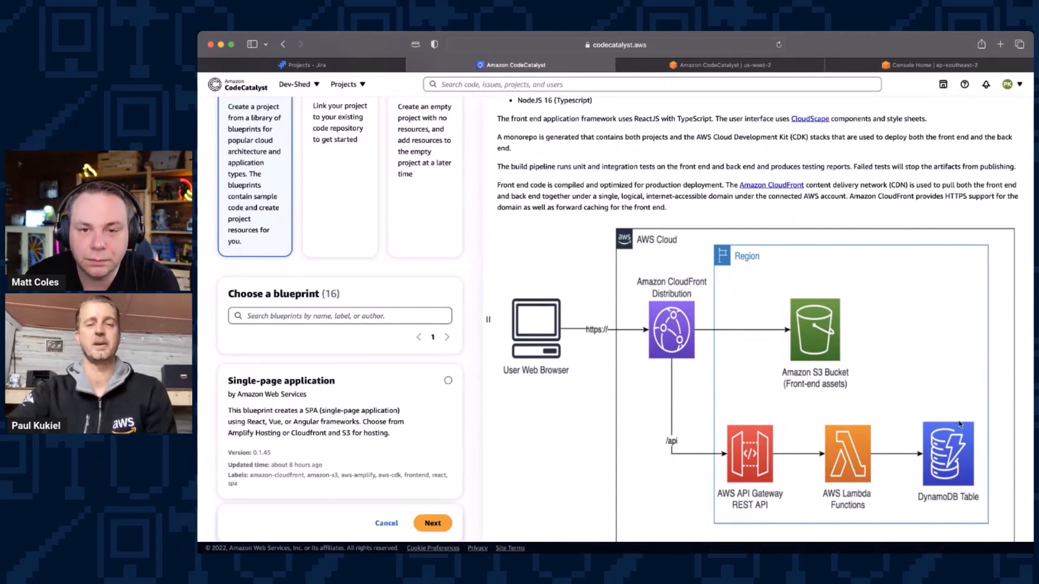
pyautogui.scroll(2, 811, 372)
pyautogui.scroll(3, 810, 372)
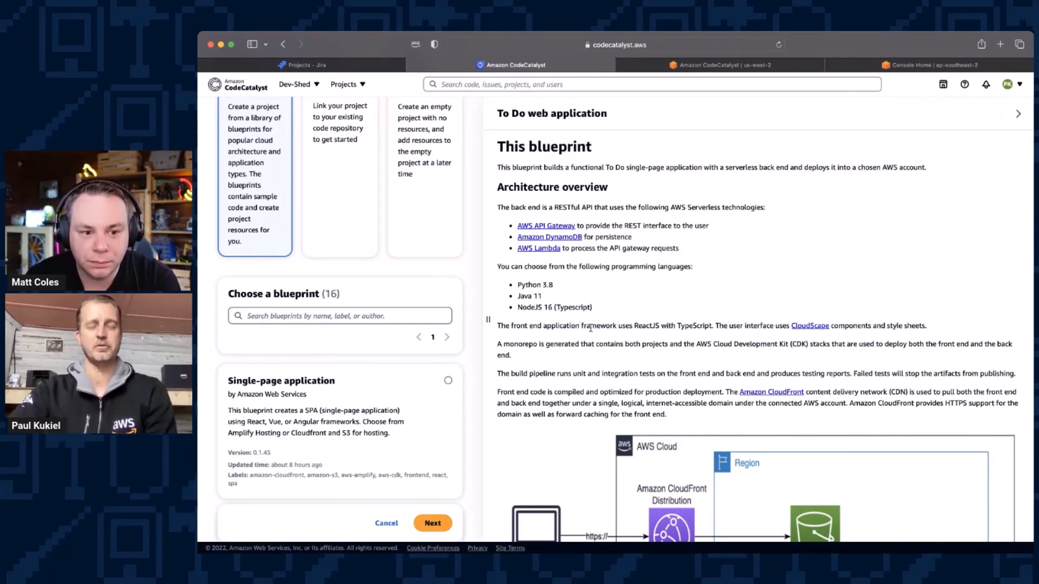
pyautogui.scroll(5, 563, 308)
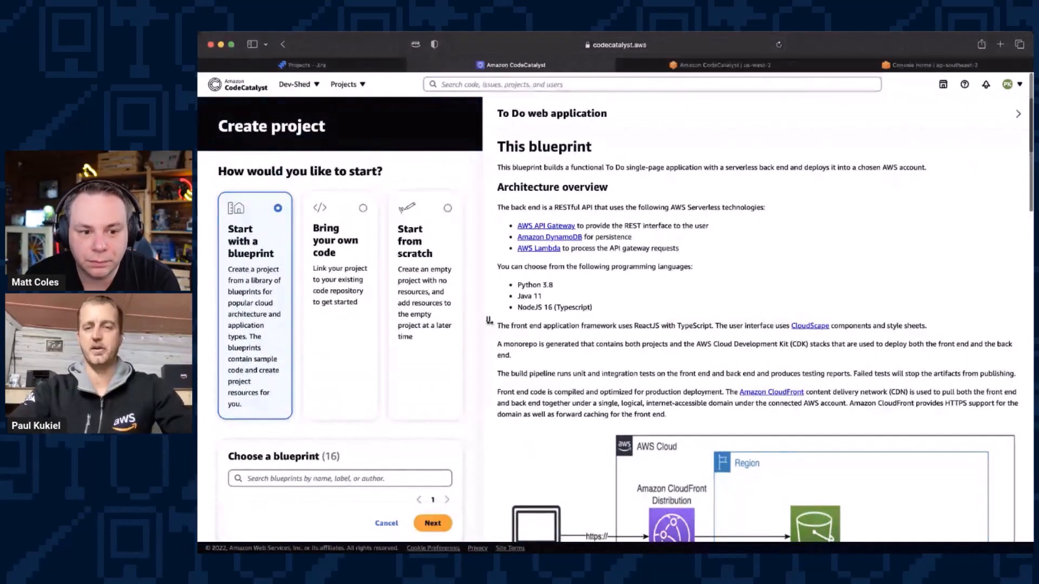
# Step: Narrow the blueprint description again, continue with the To Do web application blueprint, and name the project TodoDevShed
pyautogui.moveTo(488, 319); pyautogui.dragTo(896, 320)
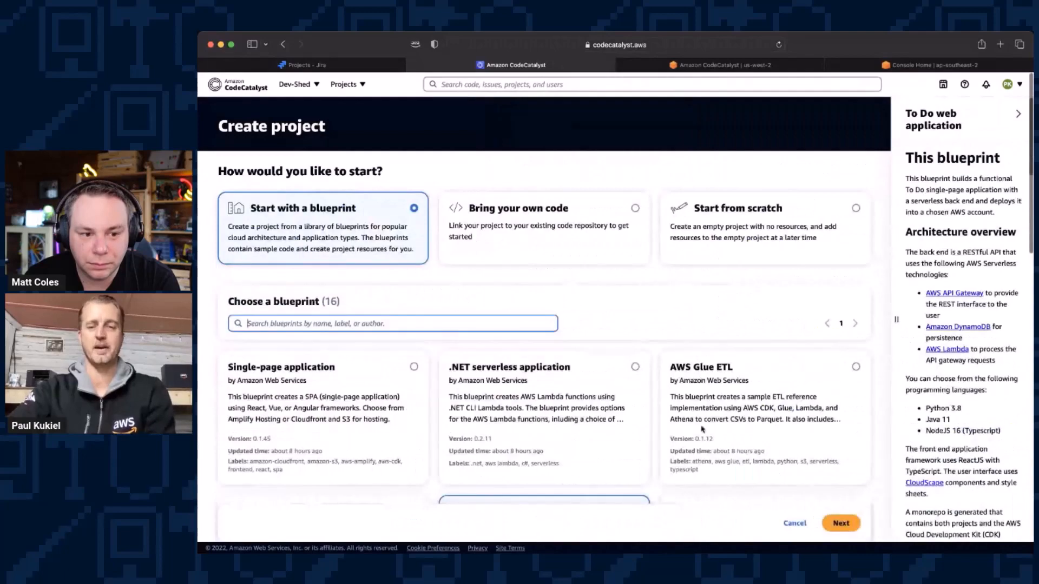
pyautogui.scroll(-4, 578, 399)
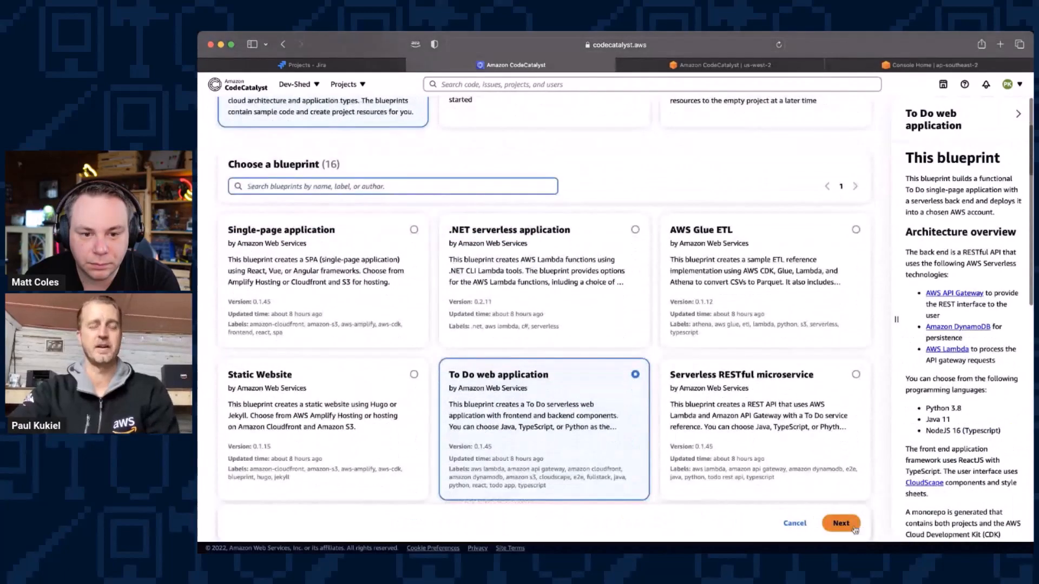
pyautogui.click(841, 523)
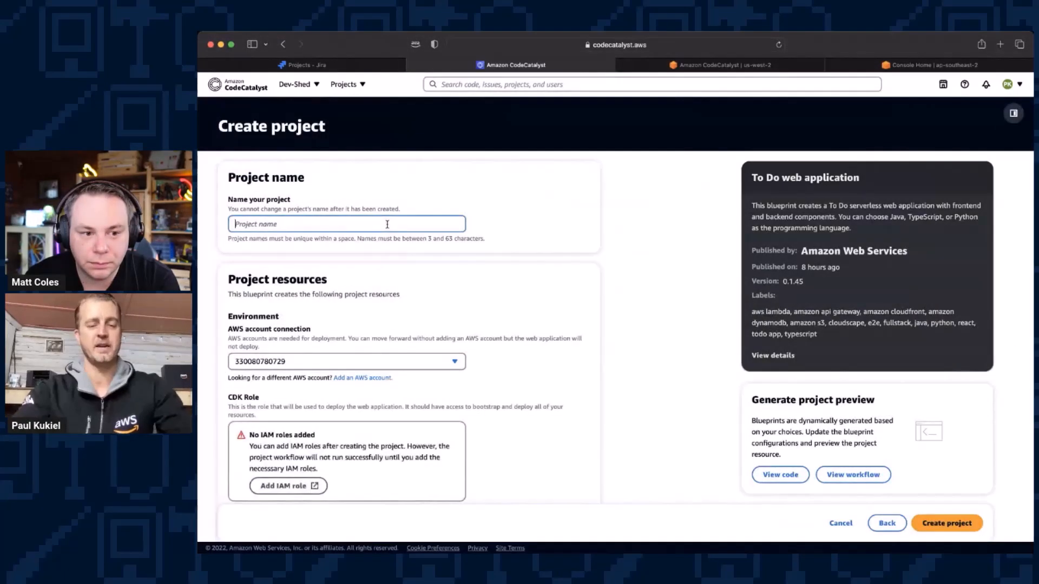
pyautogui.write('Todo')
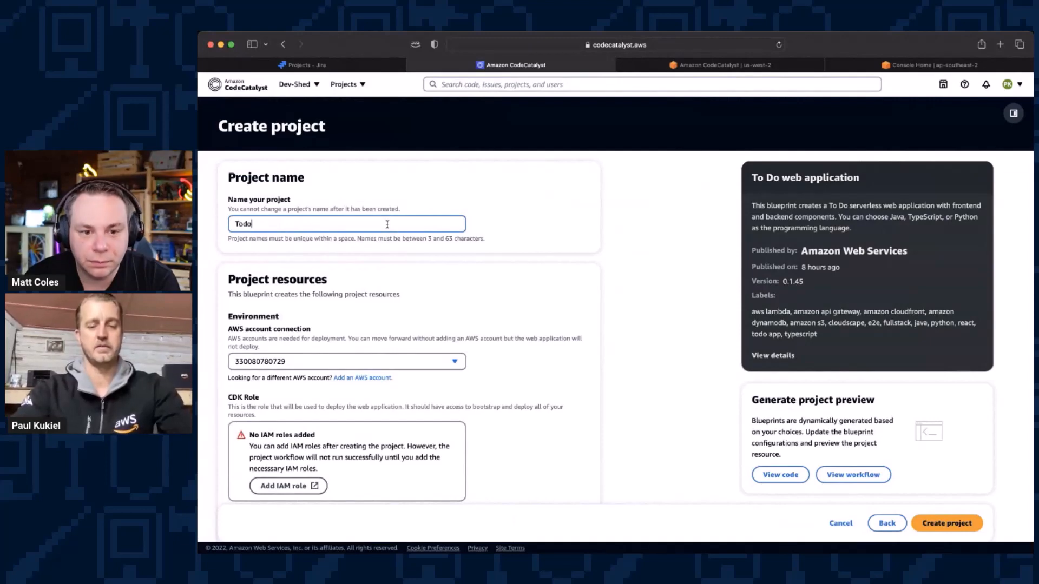
pyautogui.write('DevShed')
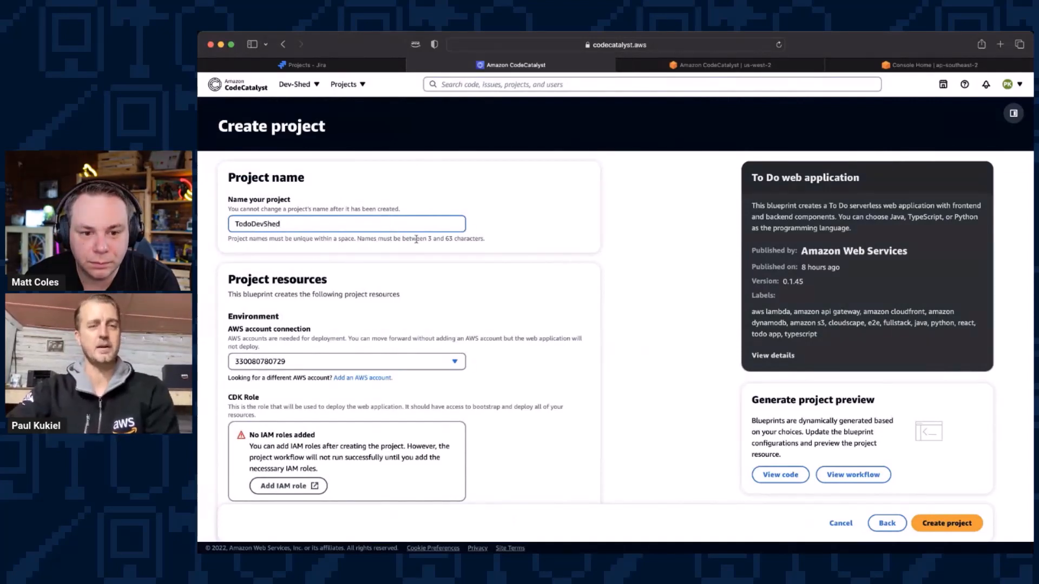
# Step: Start adding an IAM role to the space for the project's CDK Role
pyautogui.scroll(-2, 475, 271)
pyautogui.scroll(-4, 474, 271)
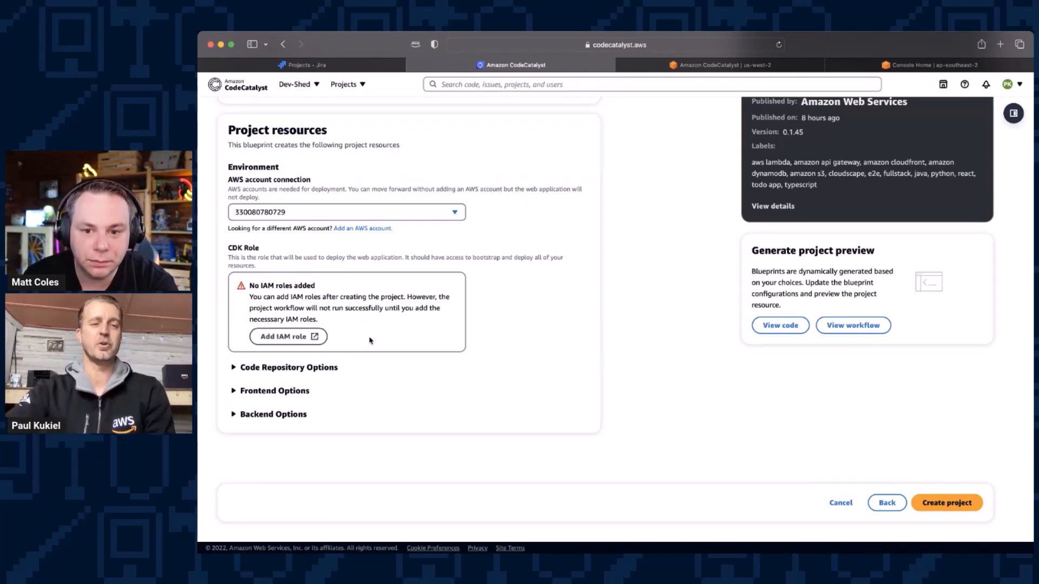
pyautogui.click(311, 339)
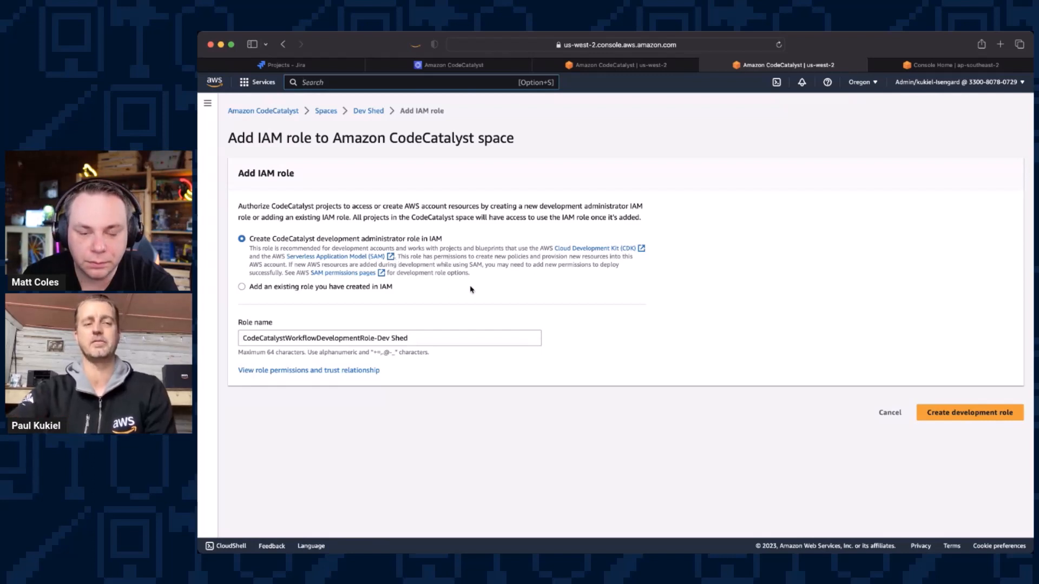
# Step: Review the permissions and trust relationship of the CodeCatalyst development administrator role, and close the details
pyautogui.click(343, 372)
pyautogui.scroll(-1, 559, 306)
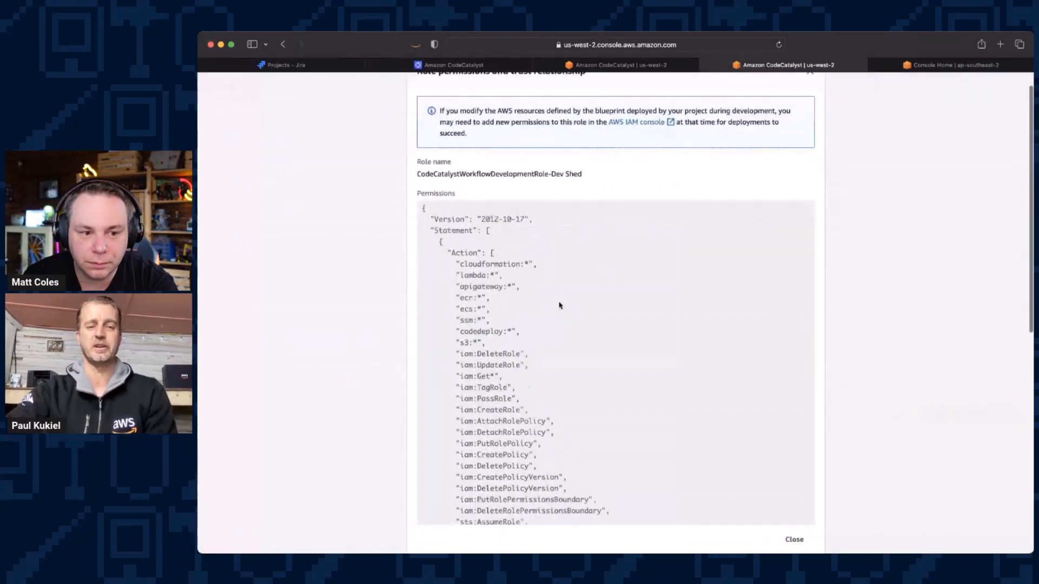
pyautogui.scroll(-8, 559, 305)
pyautogui.scroll(3, 559, 305)
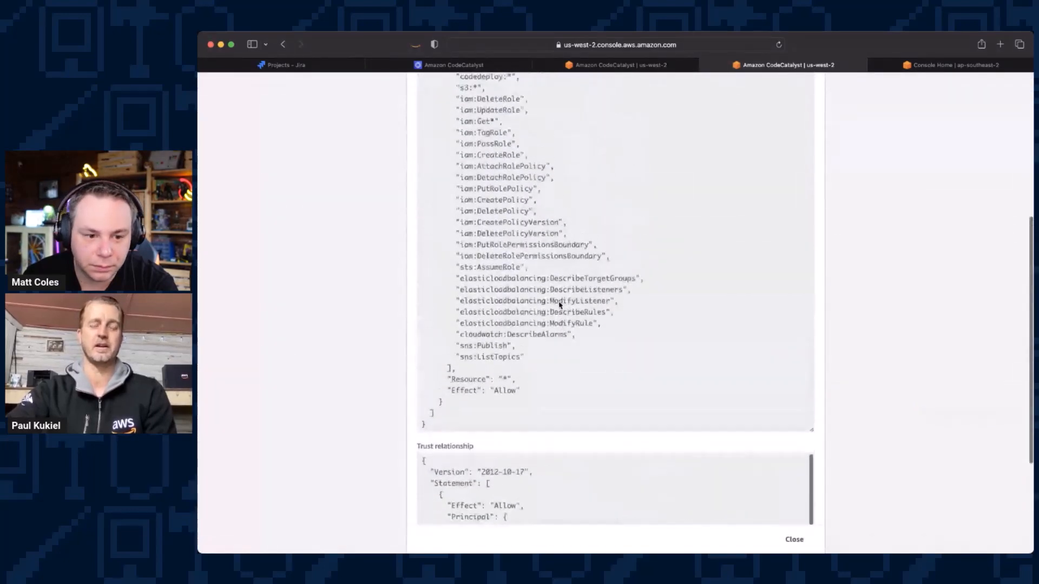
pyautogui.scroll(5, 559, 305)
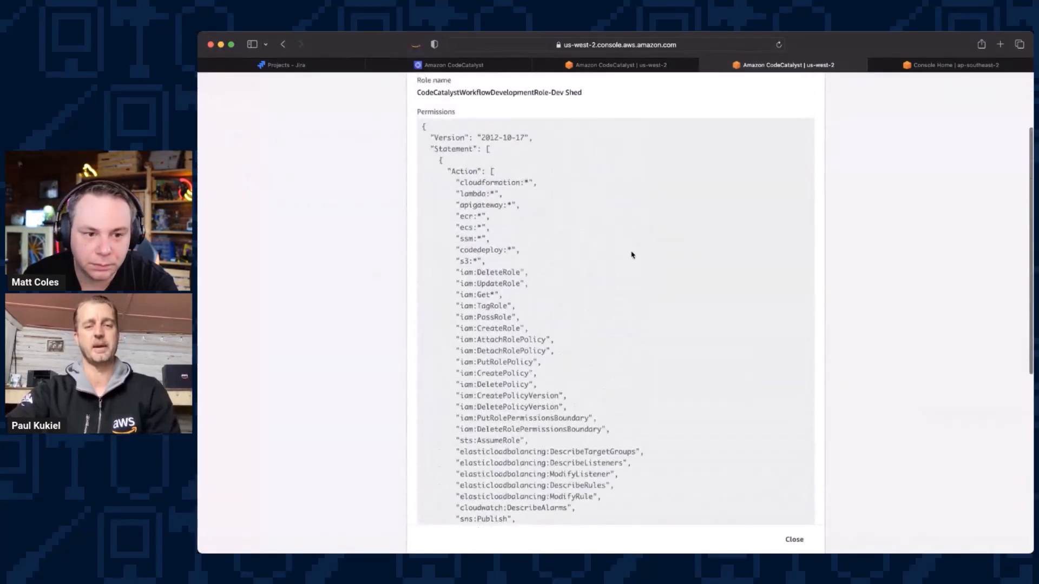
pyautogui.scroll(-1, 631, 255)
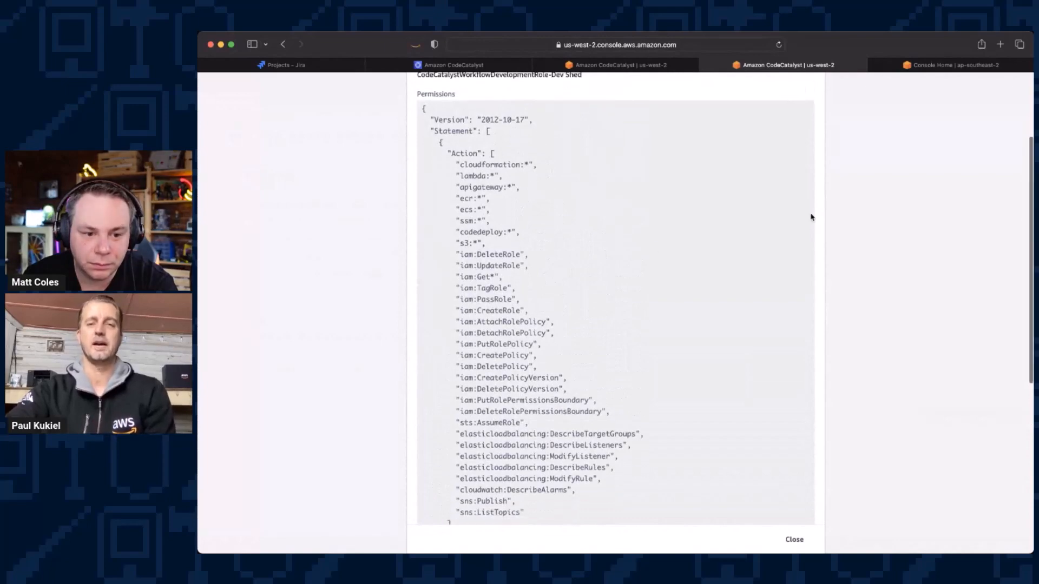
pyautogui.scroll(4, 810, 216)
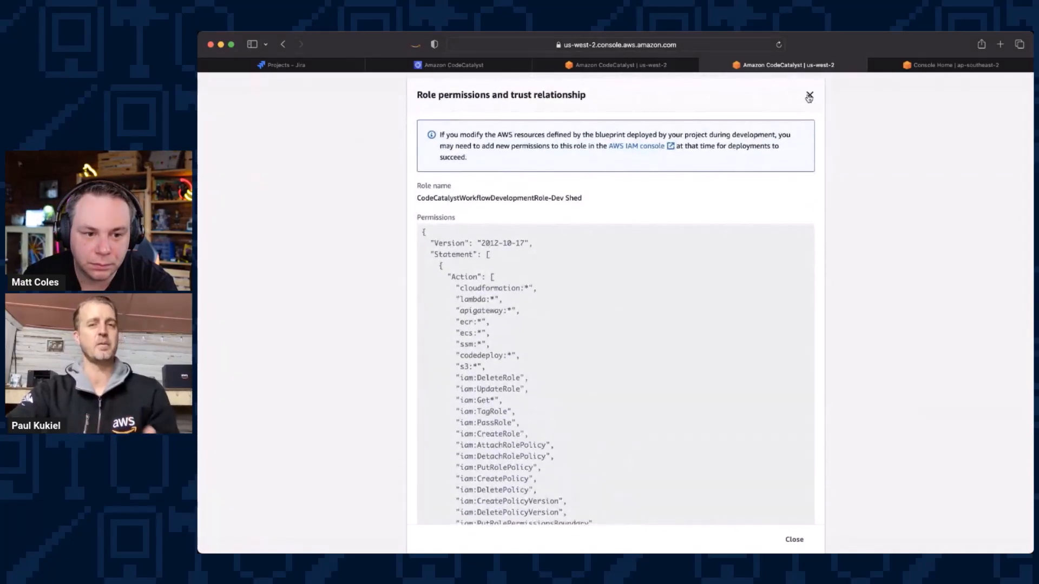
pyautogui.click(808, 97)
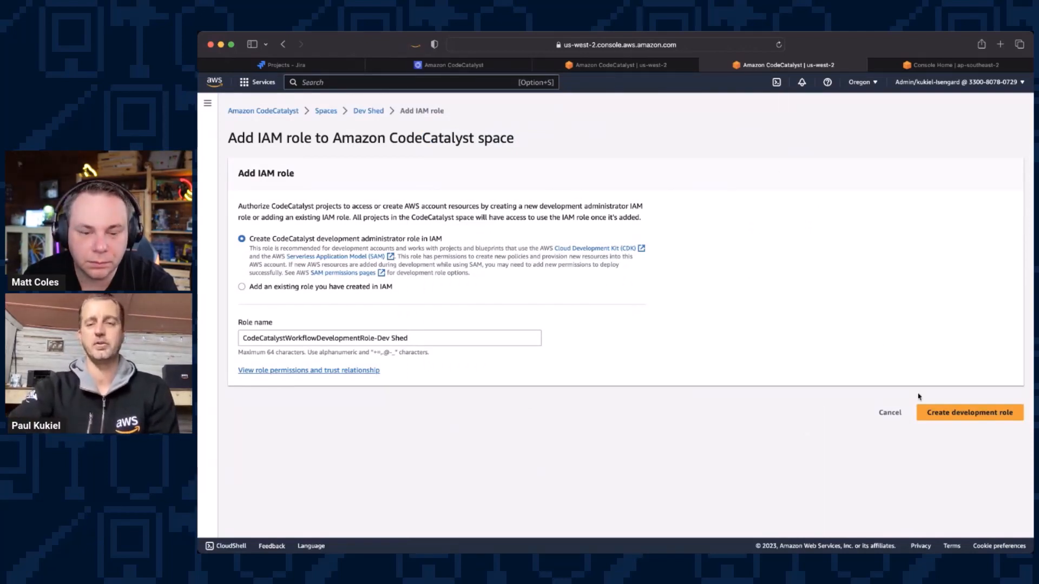
# Step: Rename the development role CodeCatalystWorkflowDevelopmentRole-Dev-Shed, with a hyphen instead of the space, and create it
pyautogui.click(968, 413)
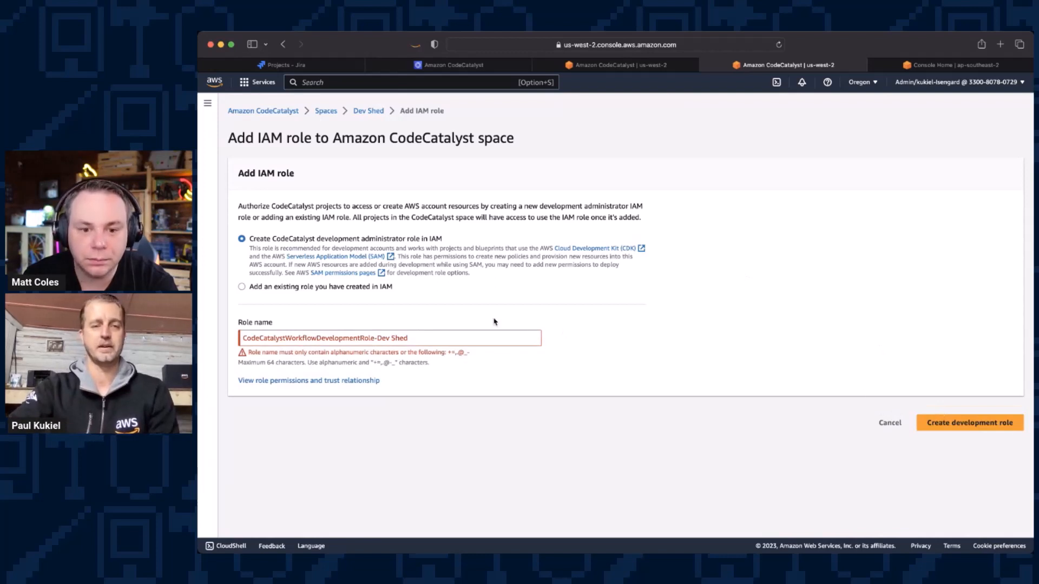
pyautogui.click(453, 338)
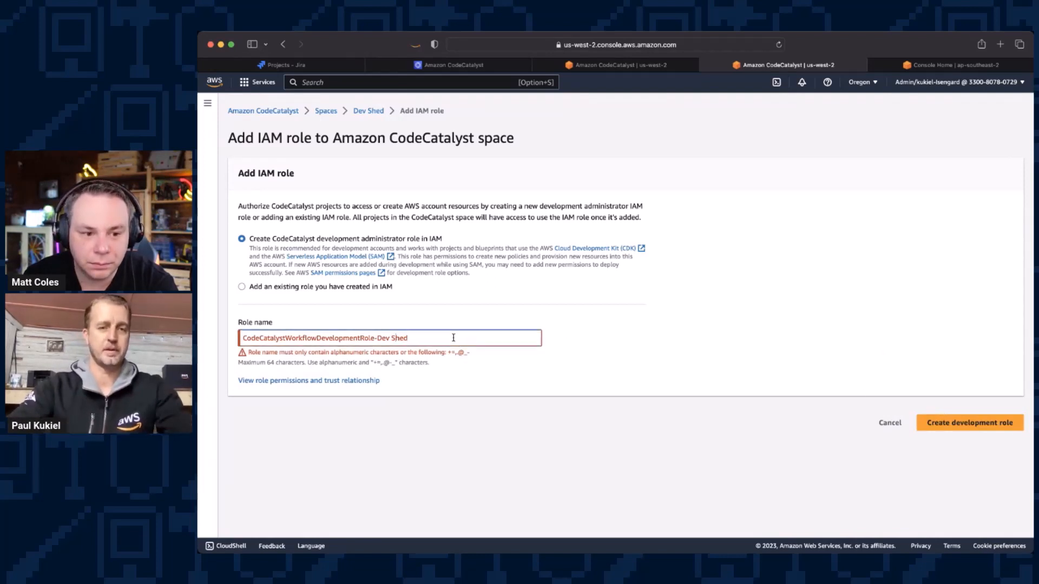
pyautogui.press('BackSpace')
pyautogui.write('-')
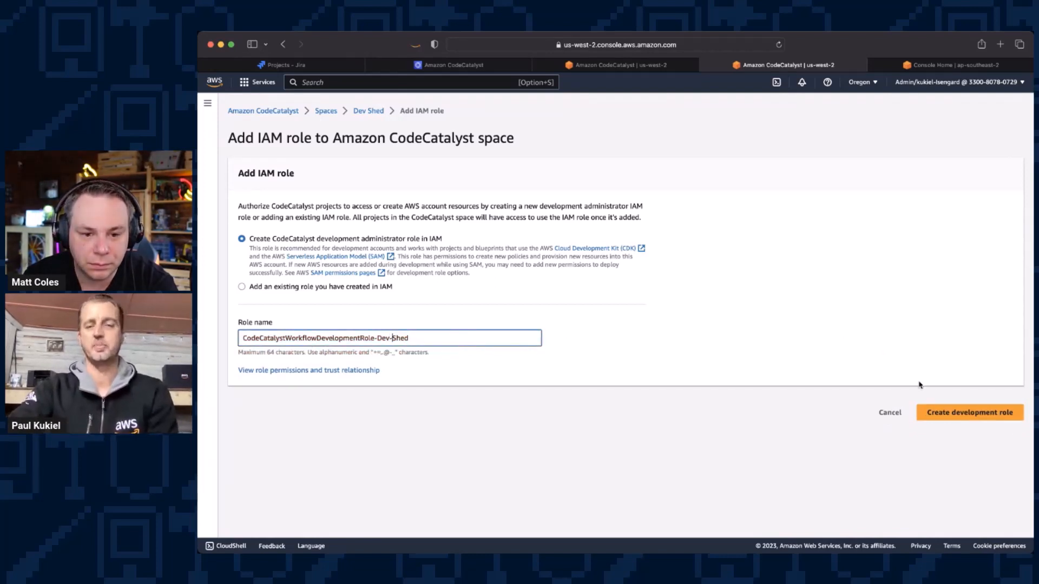
pyautogui.click(969, 412)
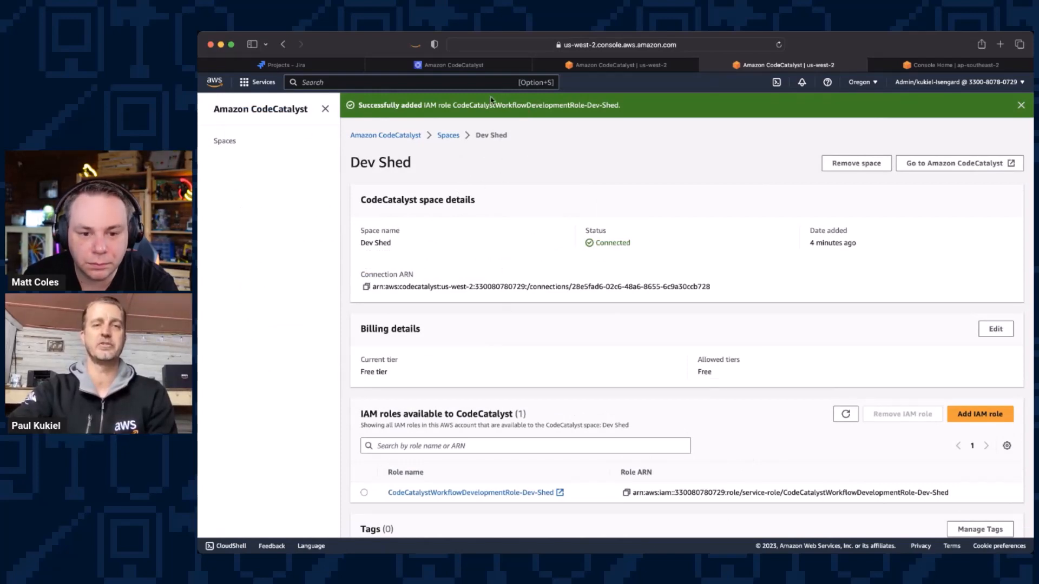
# Step: Return to the CodeCatalyst project setup and choose CodeCatalystWorkflowDevelopmentRole-Dev-Shed as the CDK Role
pyautogui.click(489, 65)
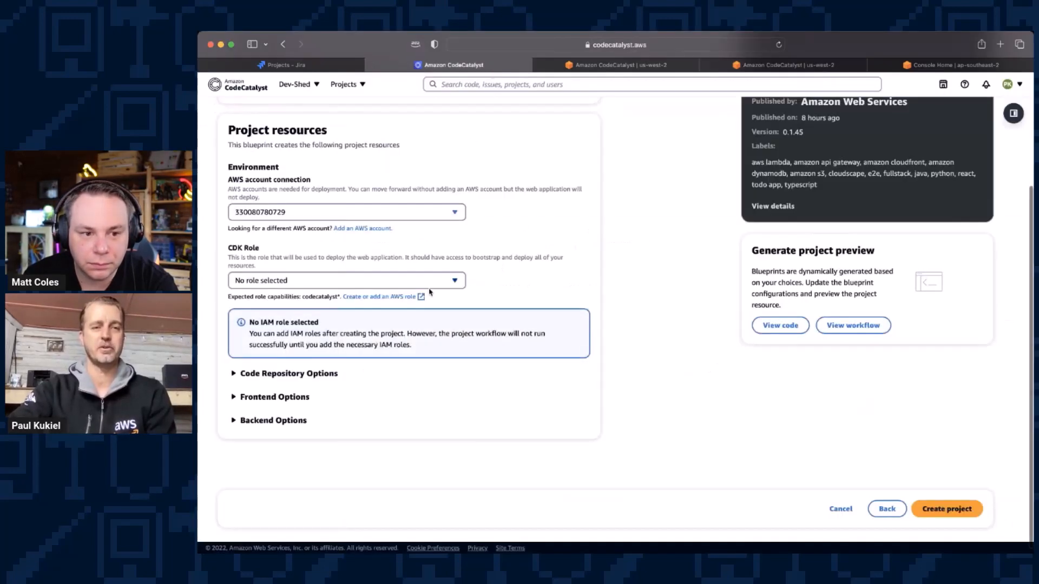
pyautogui.click(346, 280)
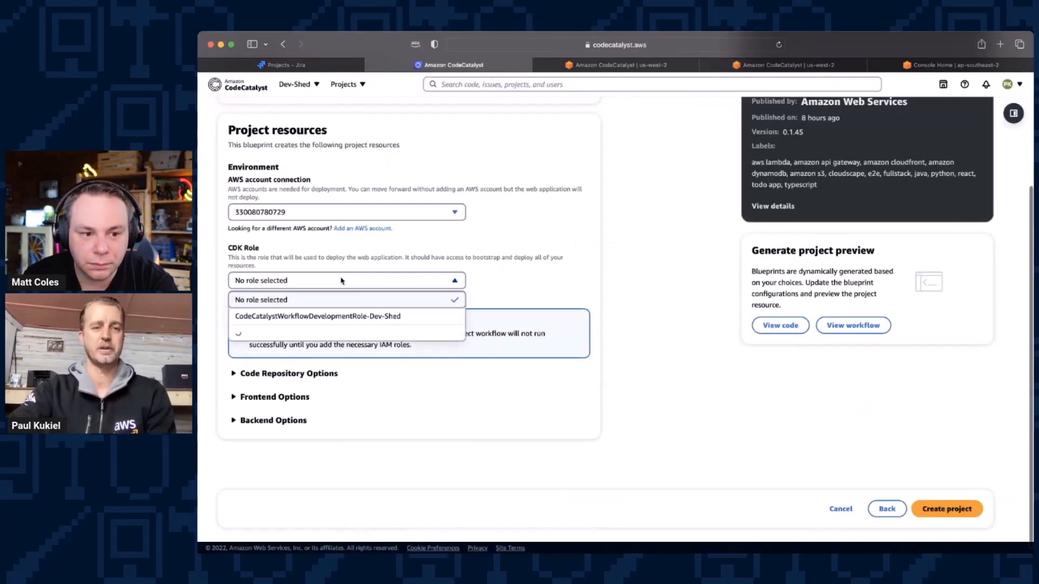
pyautogui.click(339, 317)
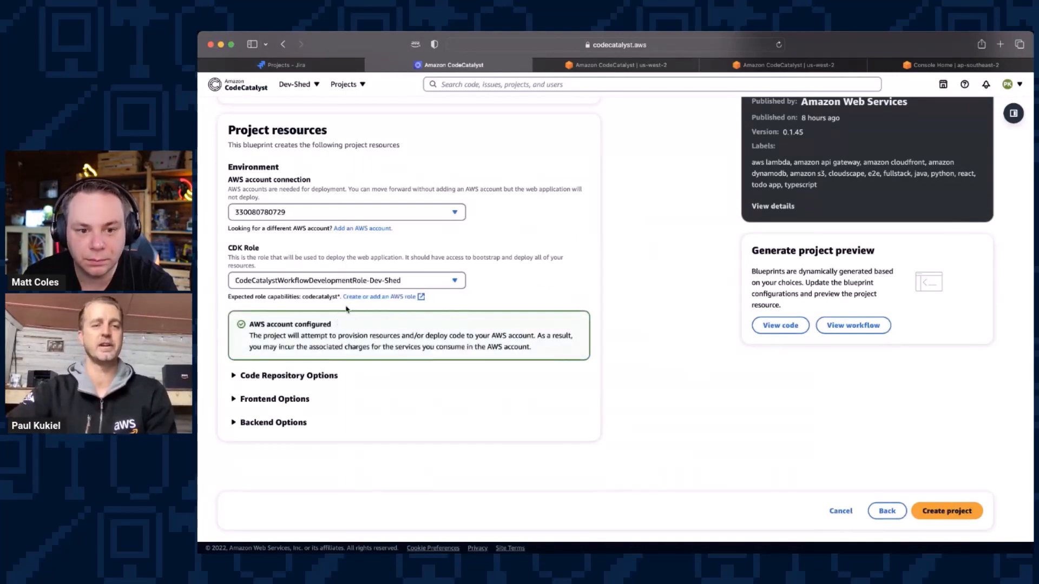
# Step: Expand the code repository and frontend options, and set the Frontend CDK Programming Language to Python
pyautogui.click(334, 378)
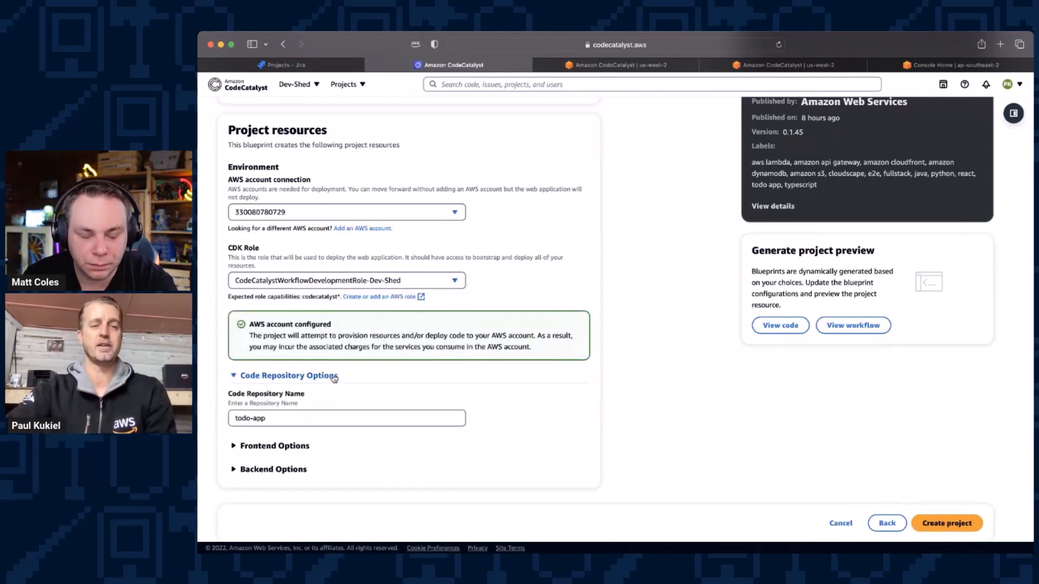
pyautogui.scroll(-2, 538, 316)
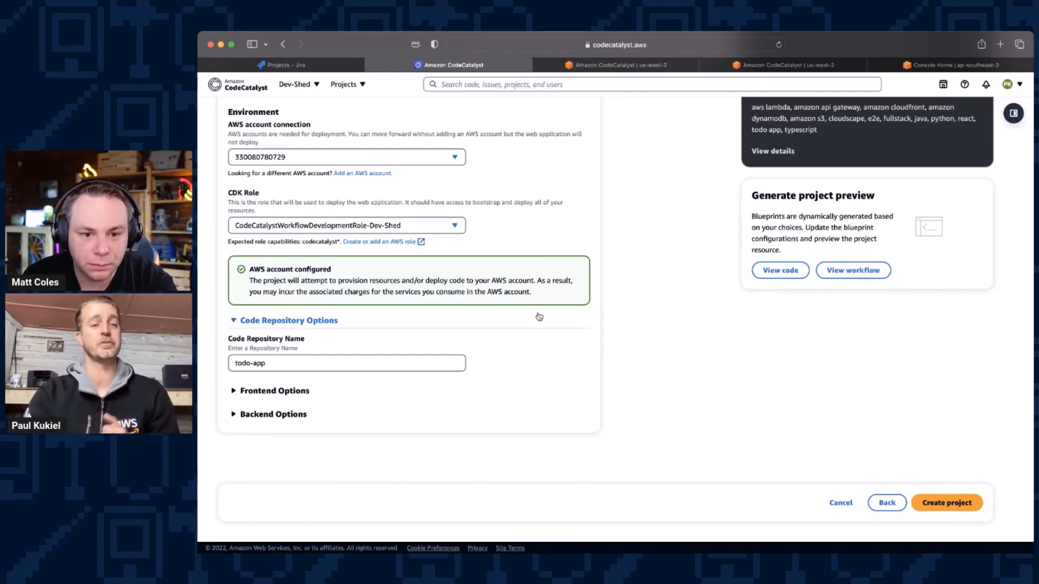
pyautogui.click(308, 392)
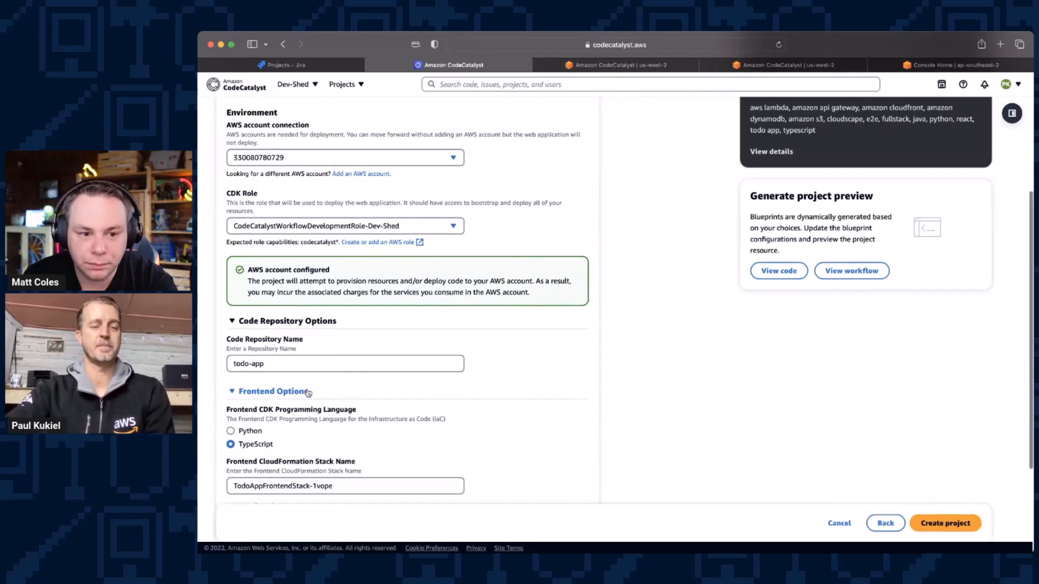
pyautogui.scroll(-5, 500, 362)
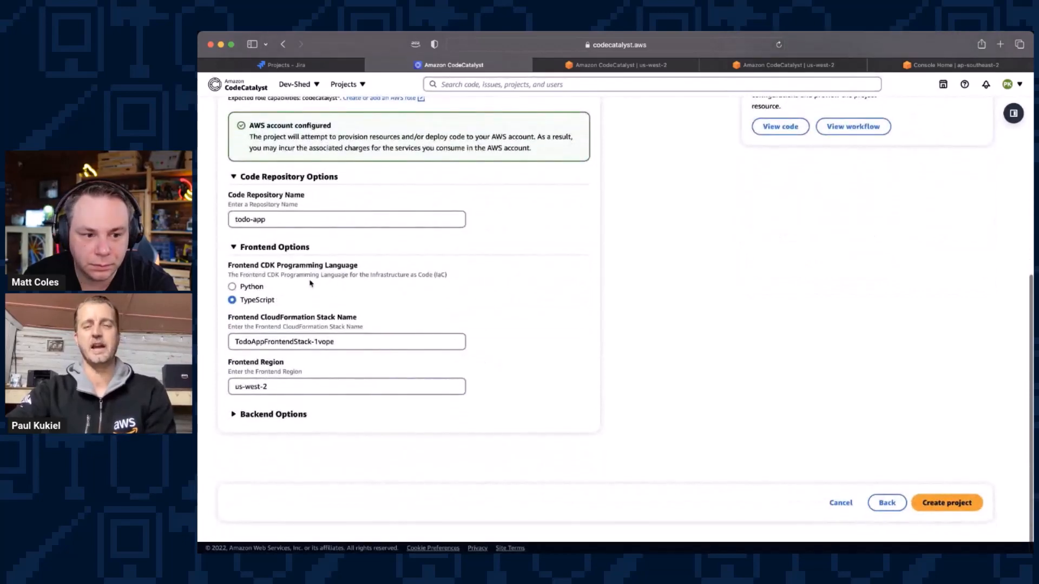
pyautogui.click(258, 291)
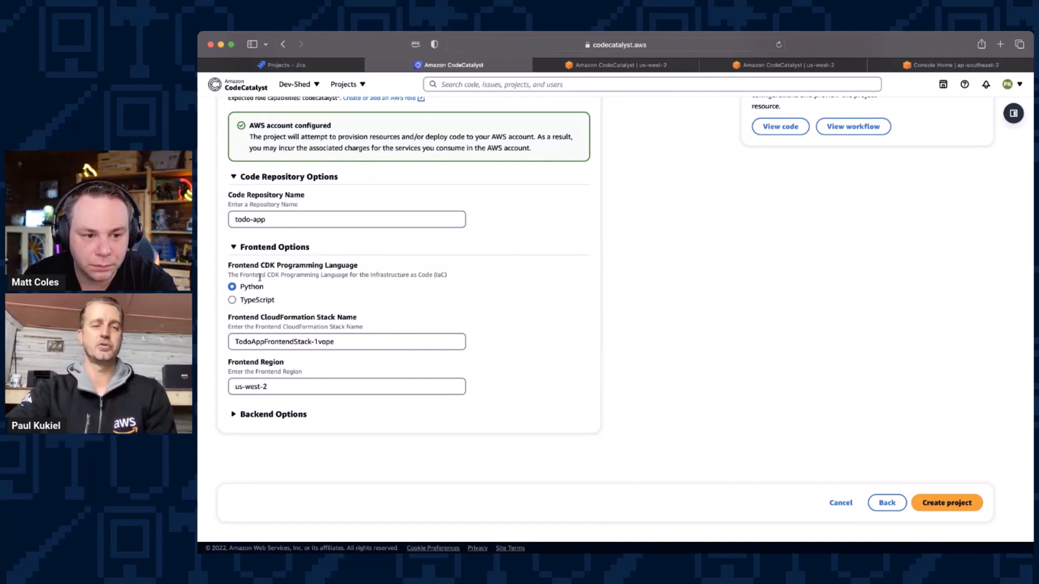
# Step: Expand the backend options and set the Backend CDK Programming Language to Python
pyautogui.click(267, 414)
pyautogui.scroll(-3, 267, 418)
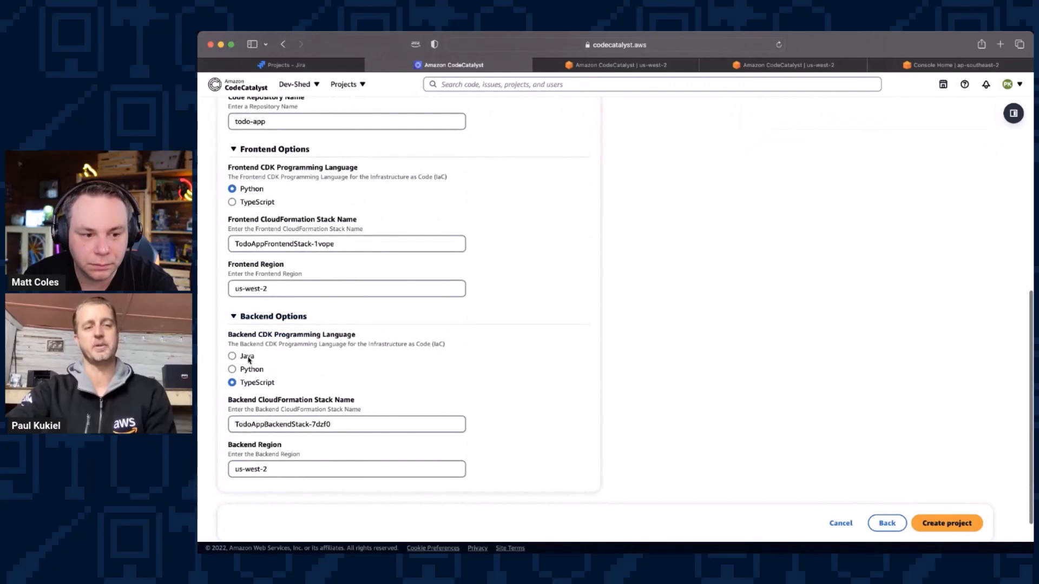
pyautogui.click(253, 370)
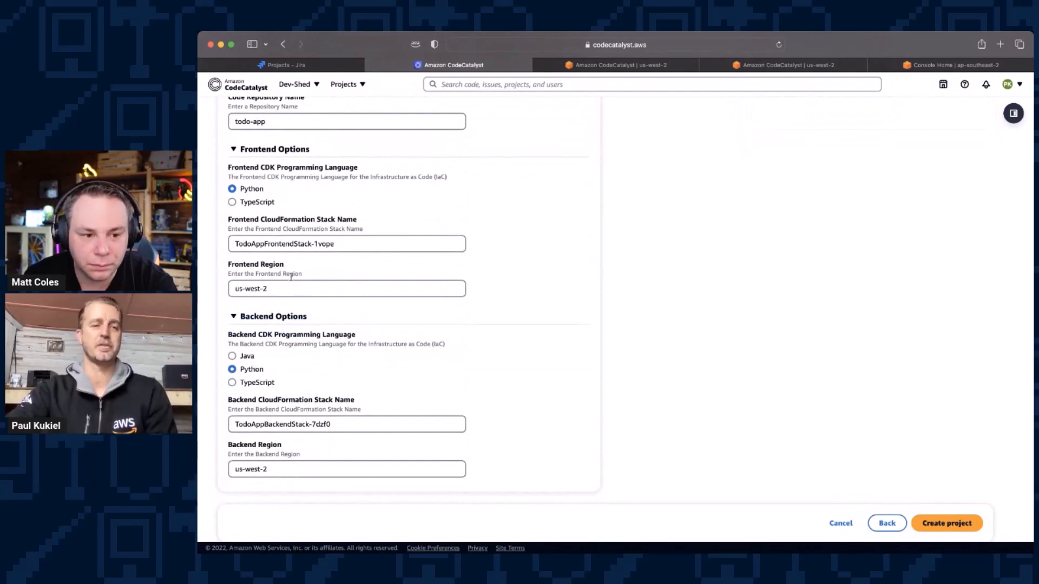
# Step: Set the Frontend Region to ap-southeast-2
pyautogui.click(302, 289)
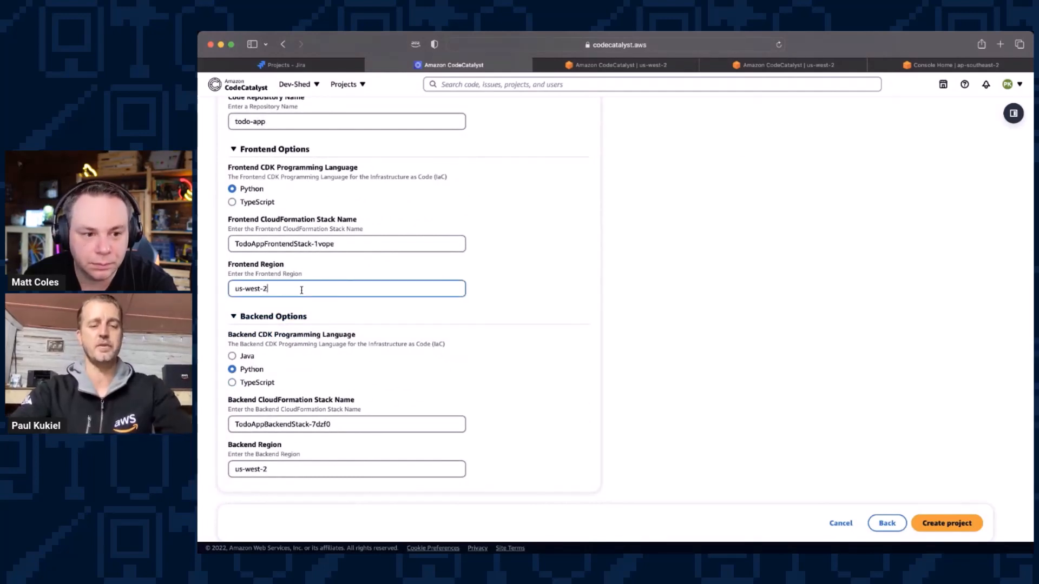
pyautogui.tripleClick(301, 290)
pyautogui.press('BackSpace')
pyautogui.write('ap')
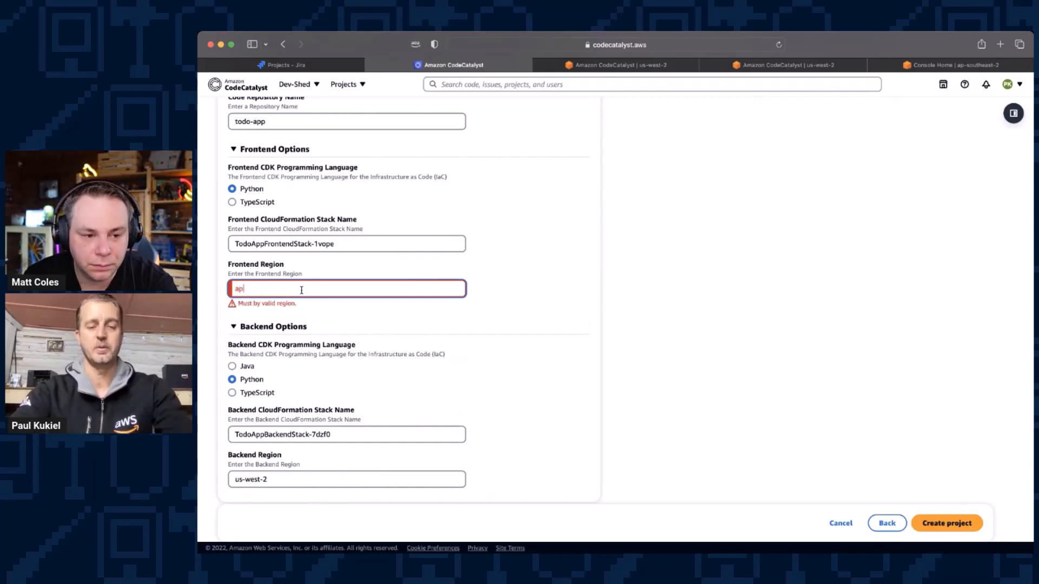
pyautogui.write('-south')
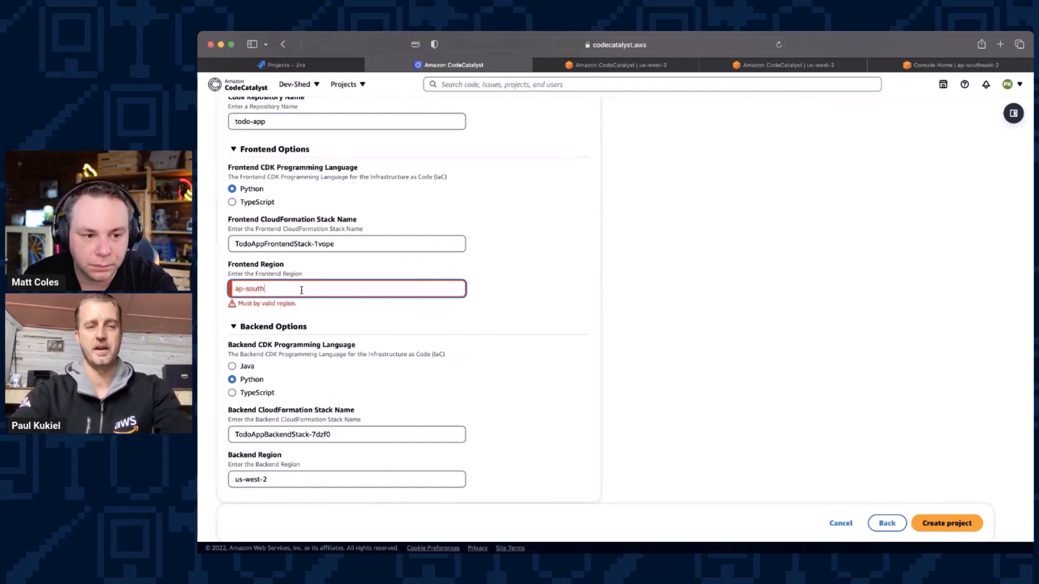
pyautogui.write('east')
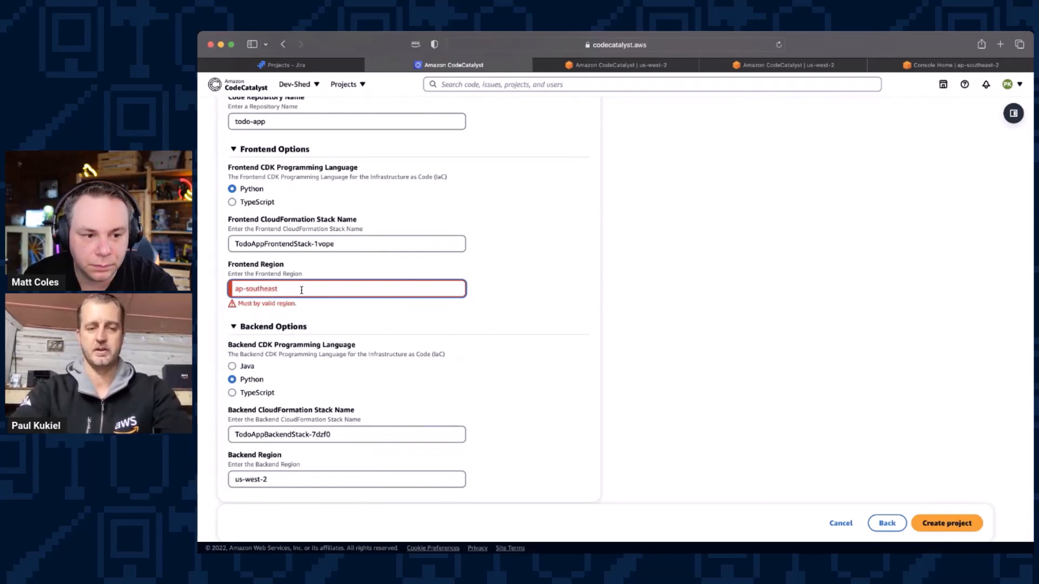
pyautogui.write('-4')
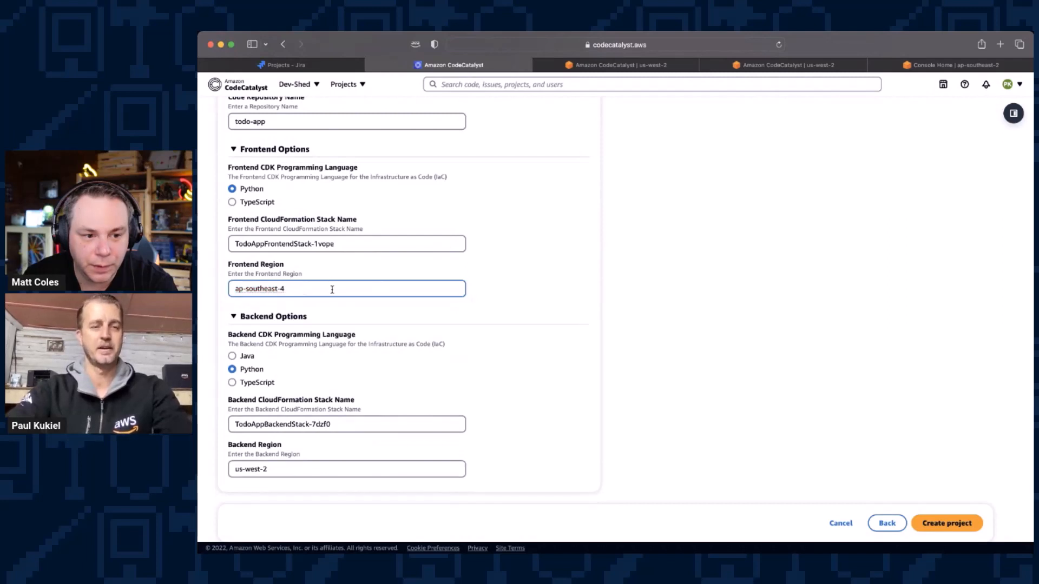
pyautogui.tripleClick(330, 290)
pyautogui.click(330, 290)
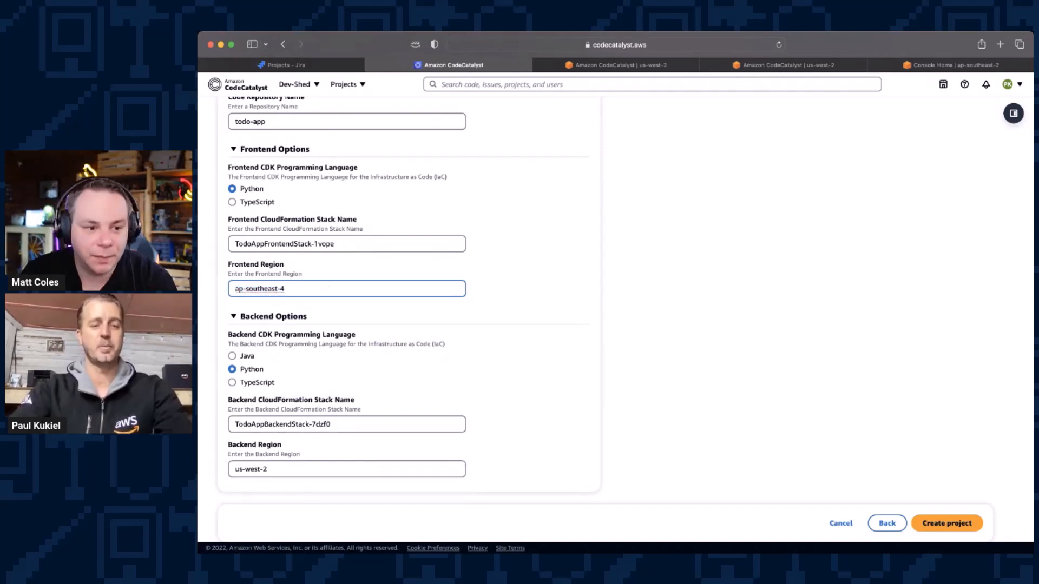
pyautogui.press('BackSpace')
pyautogui.write('2')
# Step: Copy the Frontend Region value ap-southeast-2 into the Backend Region and create the project
pyautogui.tripleClick(355, 288)
pyautogui.hotkey('ctrl', 'c')
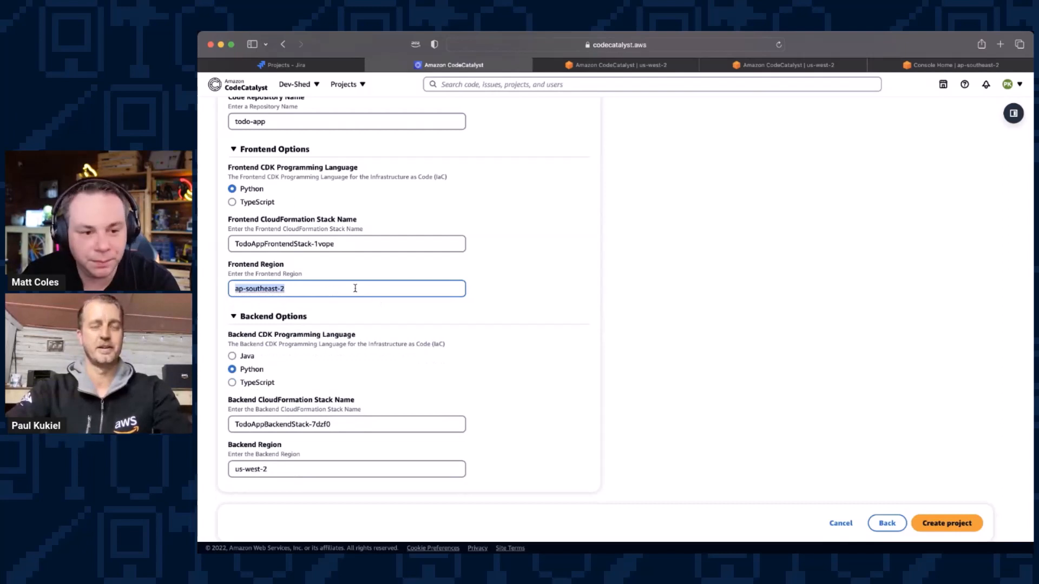
pyautogui.scroll(-3, 352, 300)
pyautogui.tripleClick(298, 408)
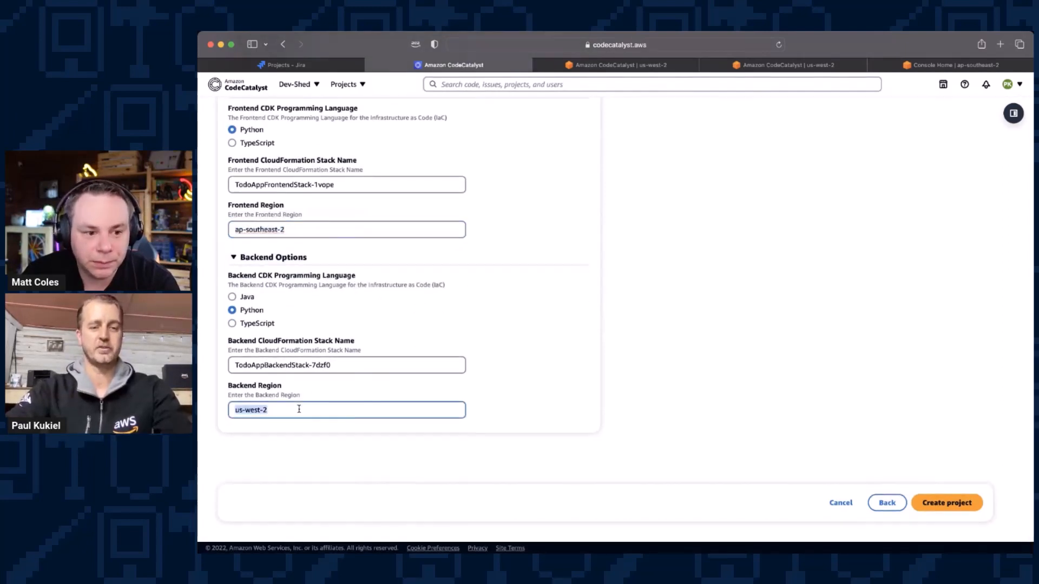
pyautogui.hotkey('ctrl', 'v')
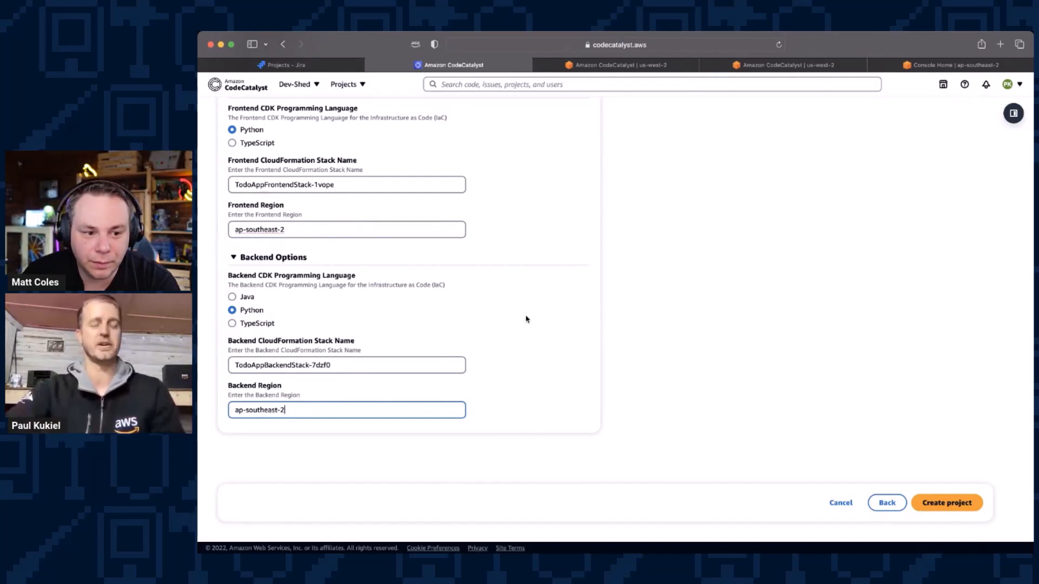
pyautogui.click(938, 503)
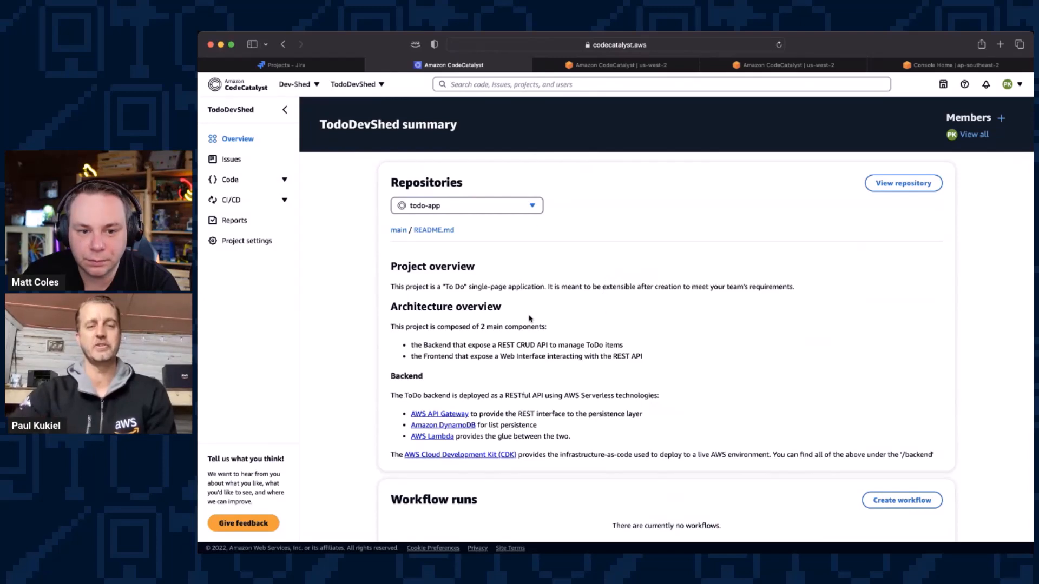
# Step: Start a member invitation for the TodoDevShed project and add the colleague's e-mail address as an invitee
pyautogui.scroll(-2, 529, 318)
pyautogui.scroll(-1, 529, 318)
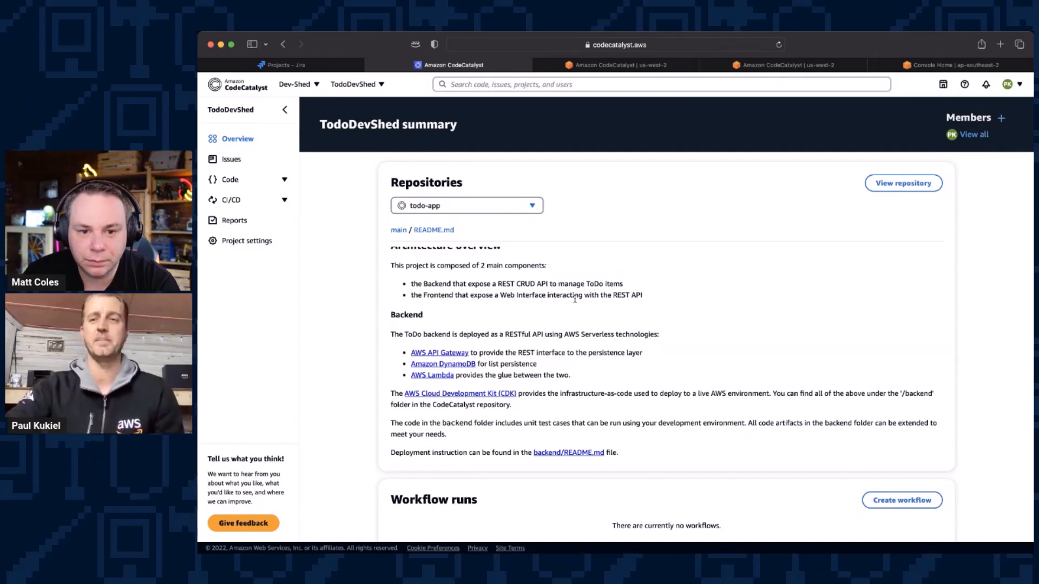
pyautogui.click(1000, 121)
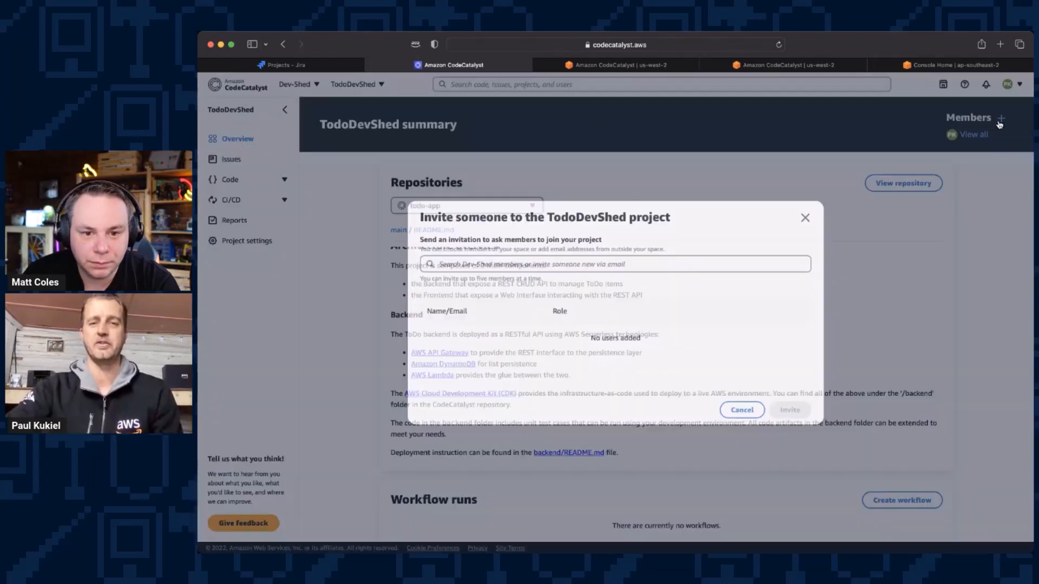
pyautogui.click(571, 266)
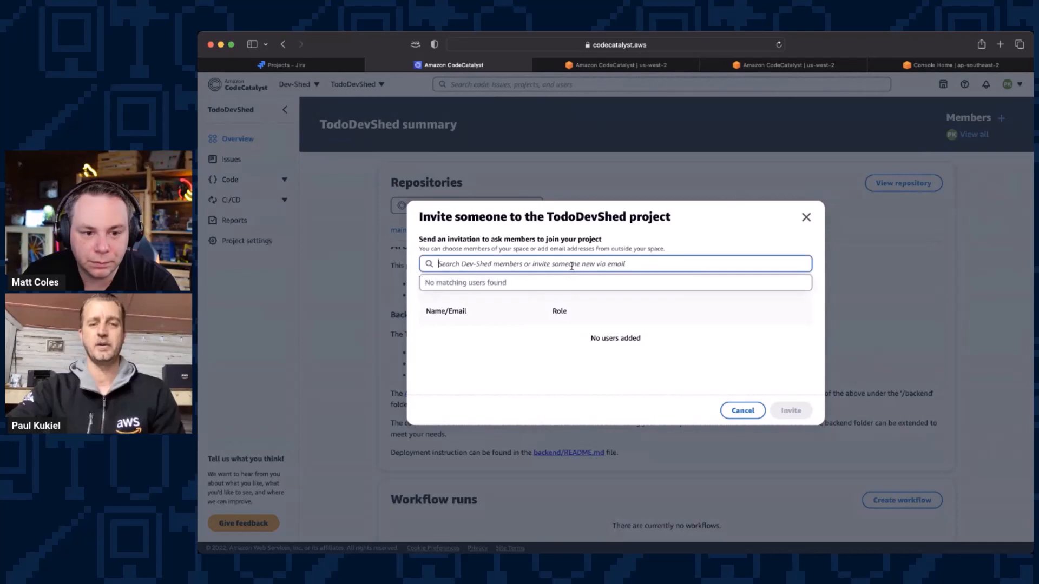
pyautogui.click(537, 379)
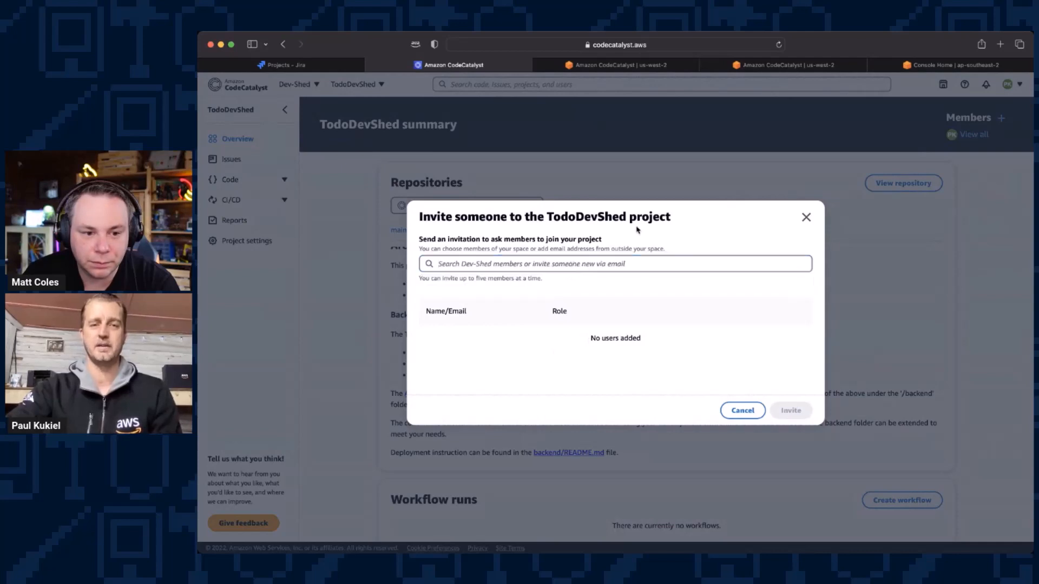
pyautogui.click(632, 264)
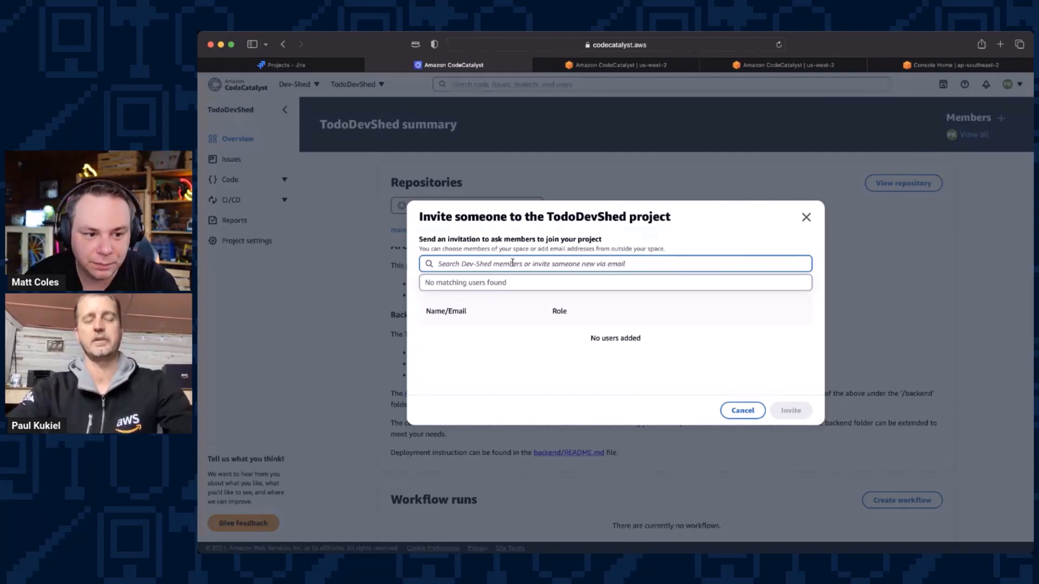
pyautogui.press('super+v')
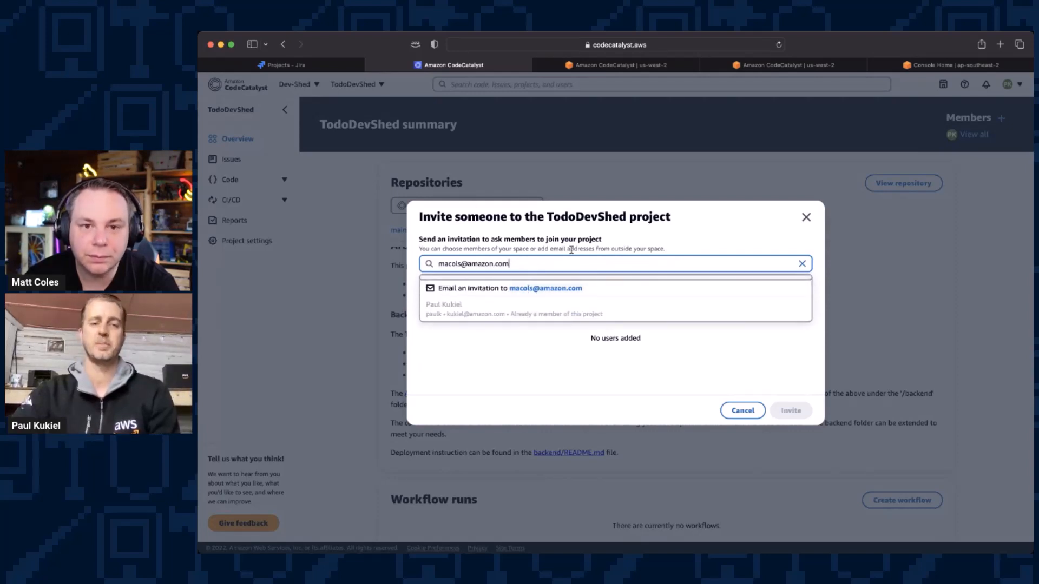
pyautogui.click(541, 289)
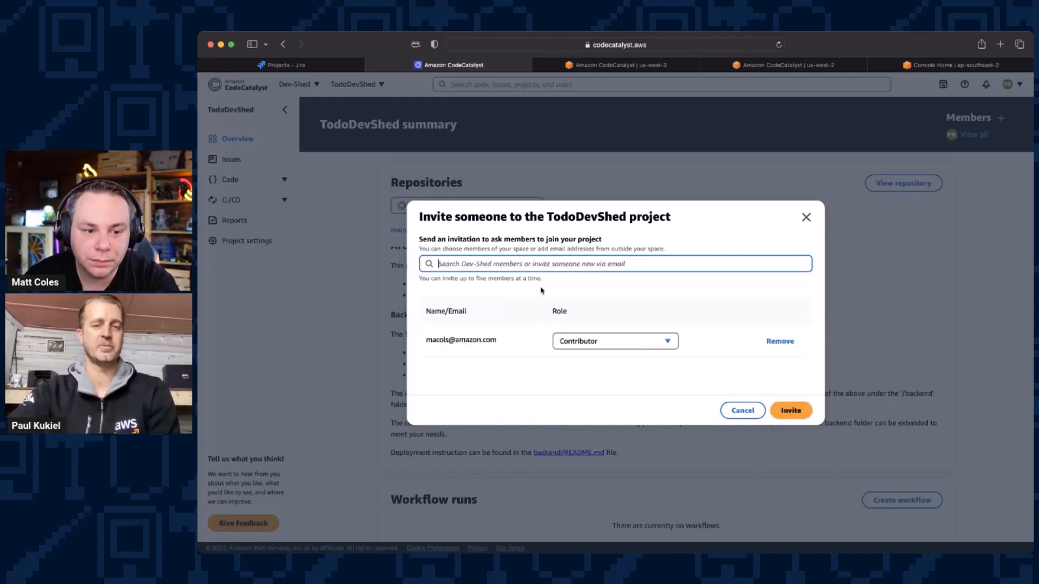
# Step: Give the invitee the Project administrator role and send the invitation
pyautogui.click(607, 341)
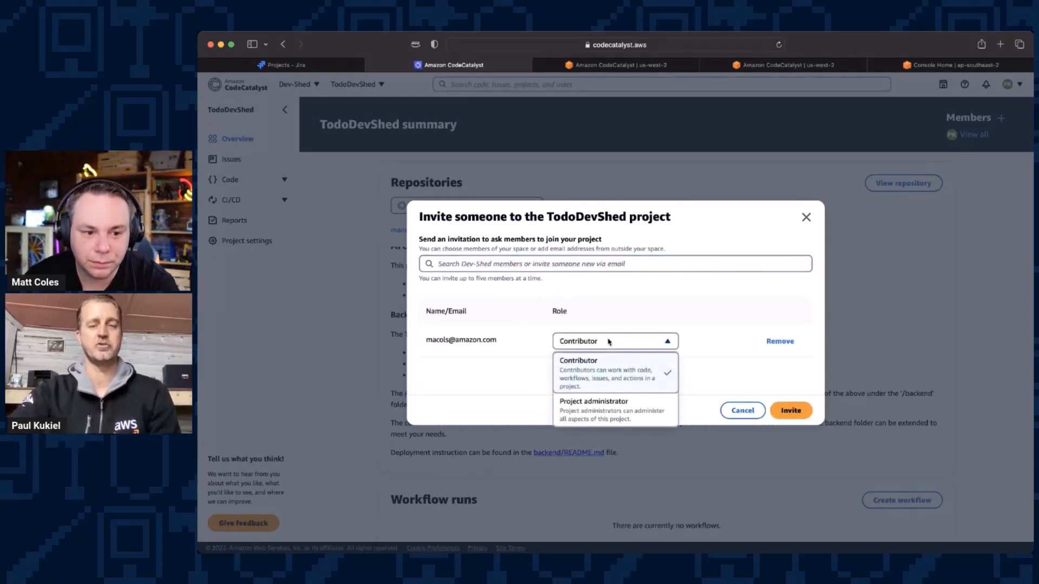
pyautogui.click(600, 407)
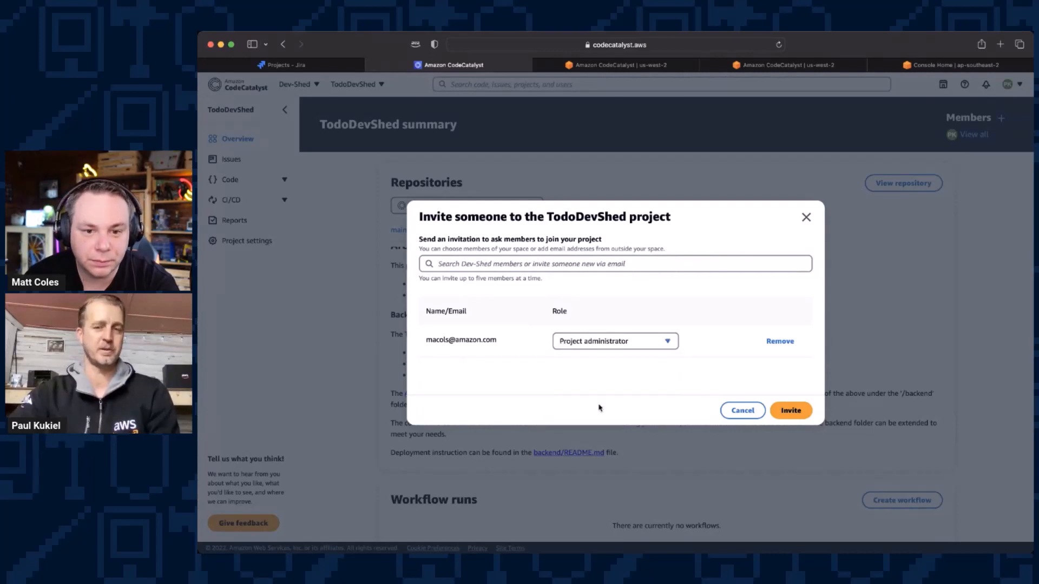
pyautogui.click(791, 411)
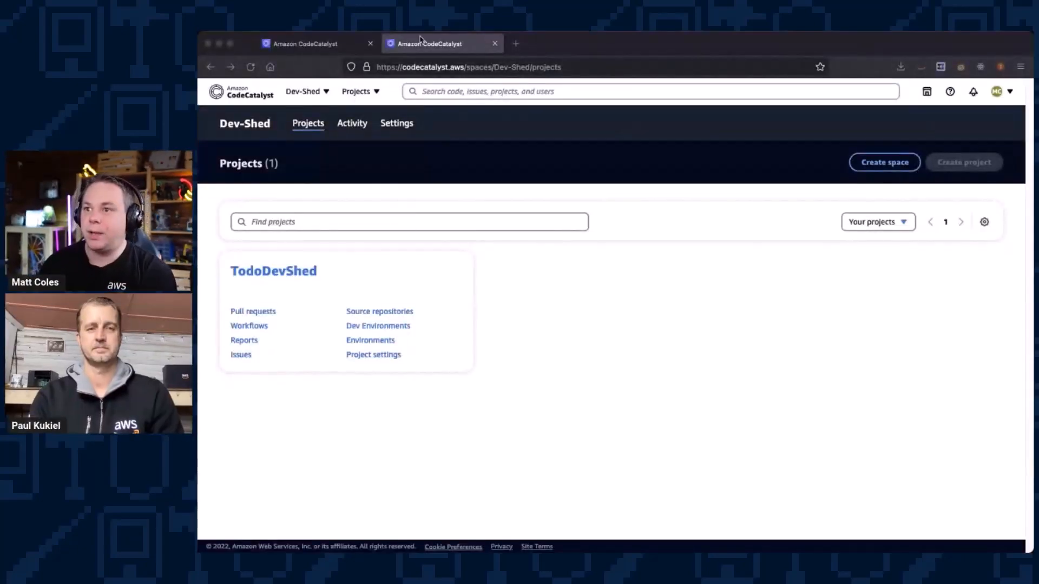
# Step: Show the list of available spaces in the invited member's CodeCatalyst session
pyautogui.click(653, 53)
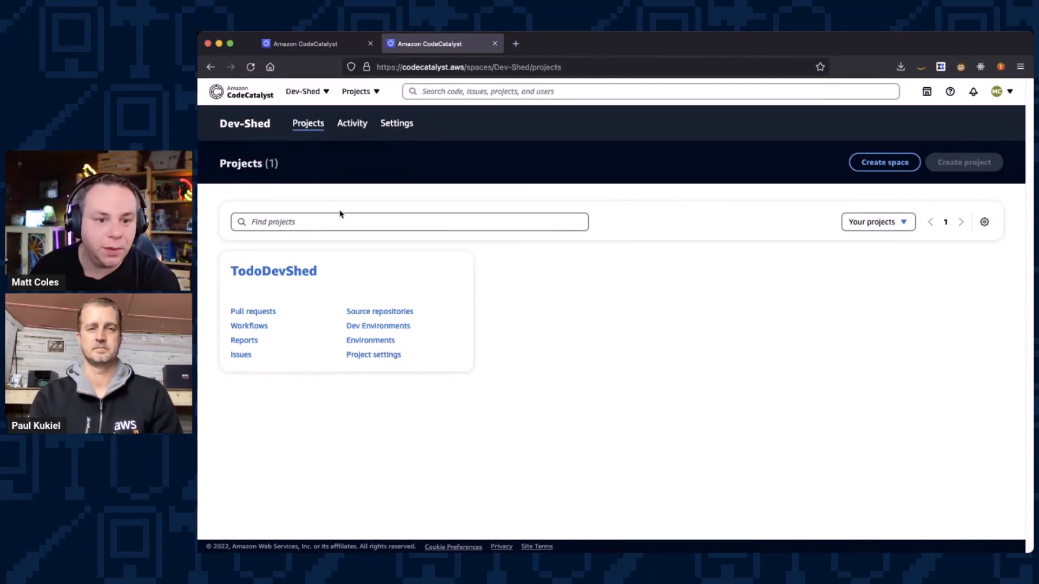
pyautogui.click(303, 91)
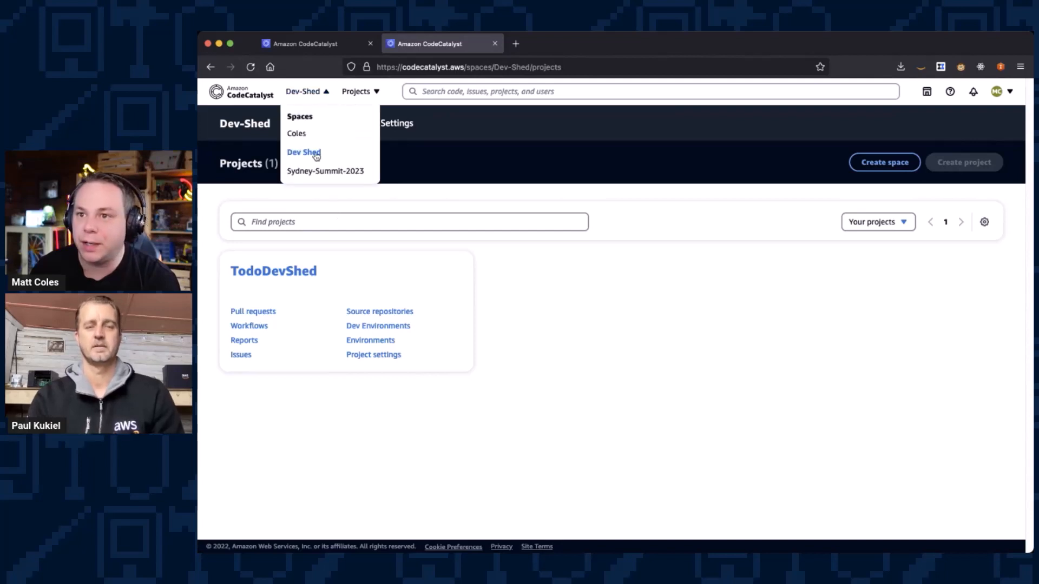